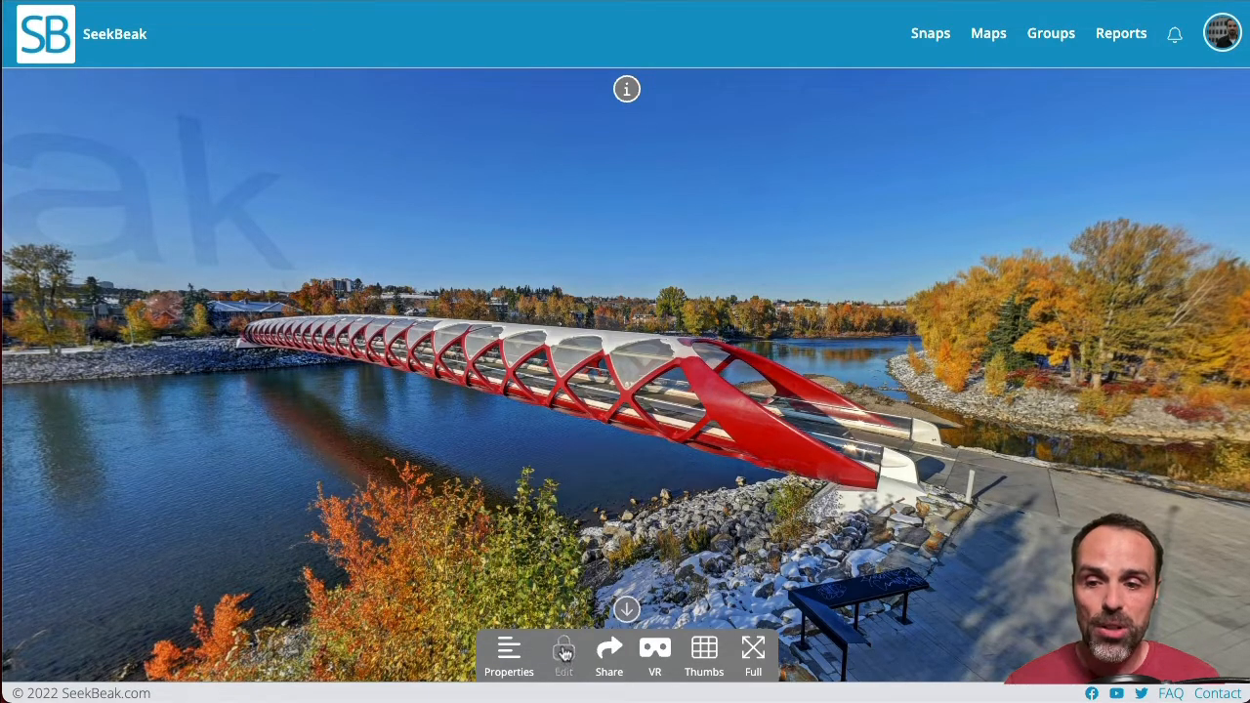
# - Switch the snap to editing and place a new point hotspot on the roof of the red bridge
pyautogui.click(564, 651)
pyautogui.click(626, 650)
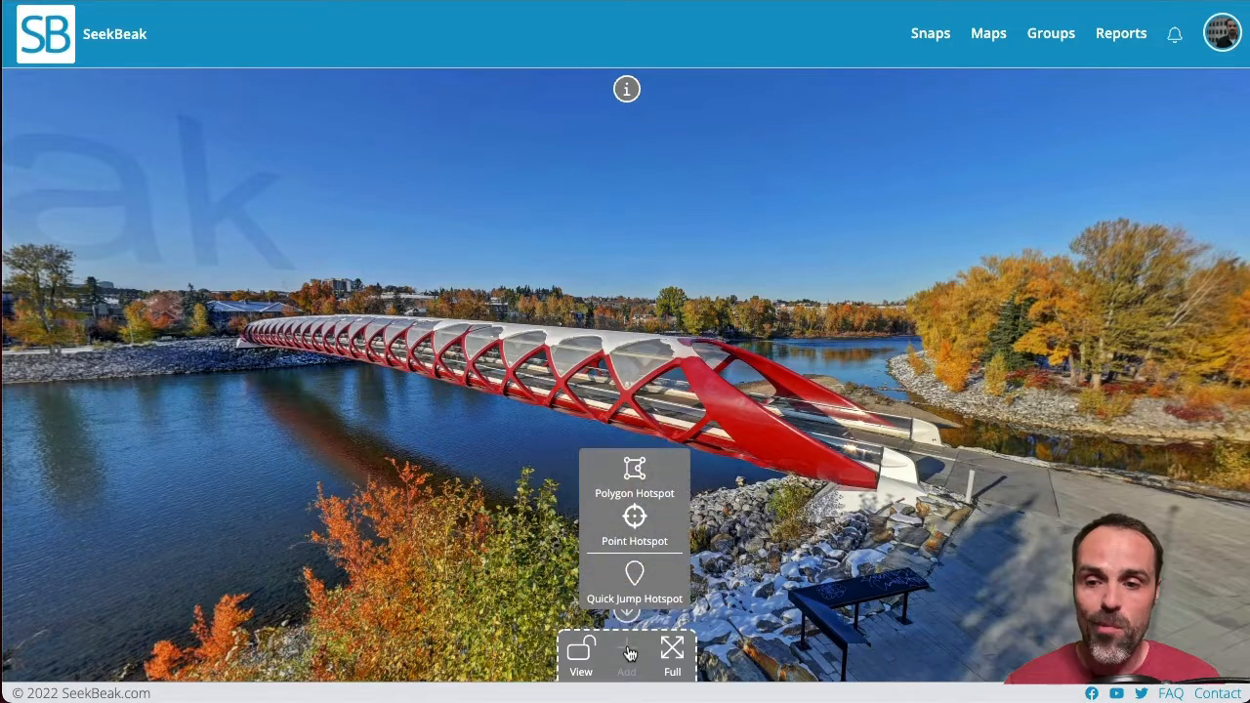
pyautogui.click(634, 536)
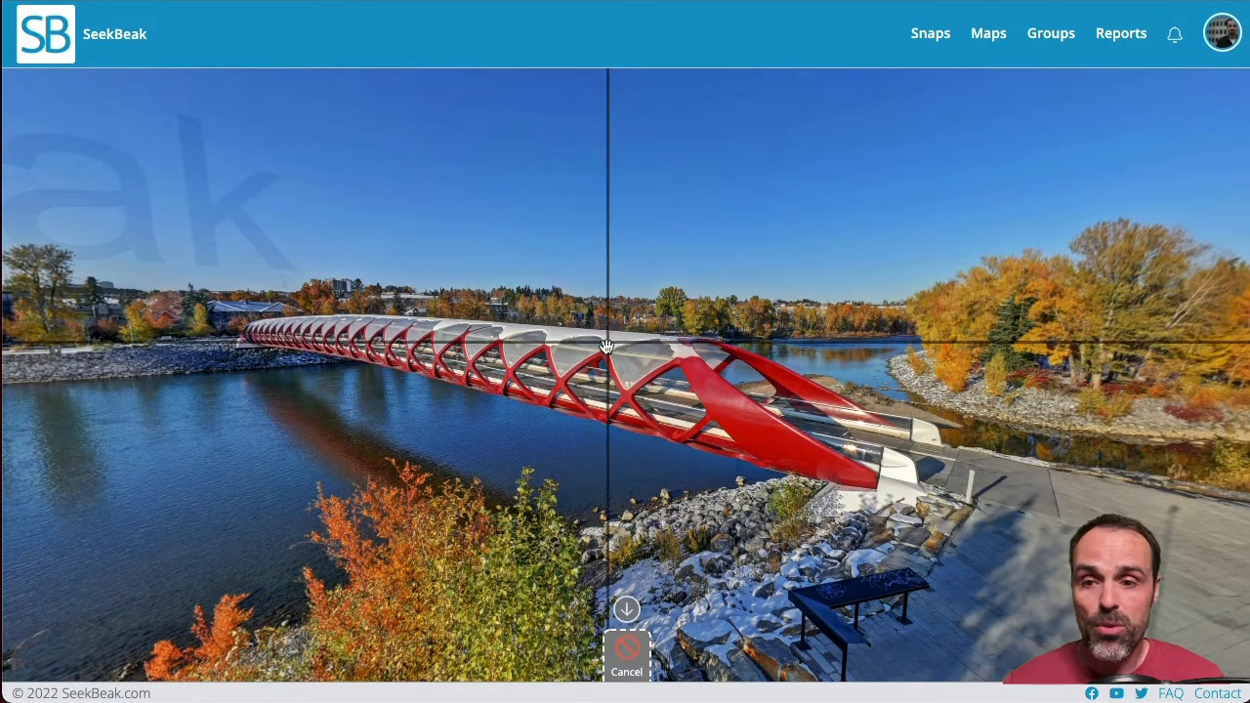
pyautogui.click(613, 342)
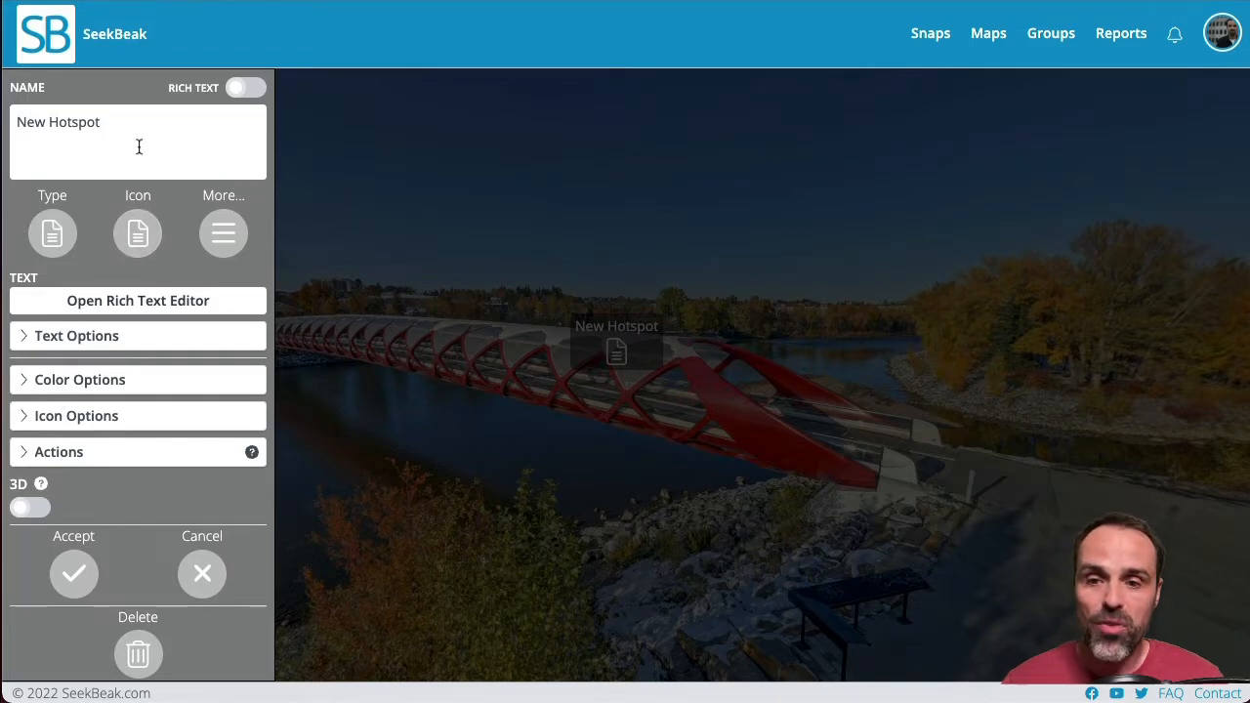
# - Enable rich text for the hotspot's name and replace the default name with "Find Out More!"
pyautogui.moveTo(138, 147); pyautogui.dragTo(14, 135)
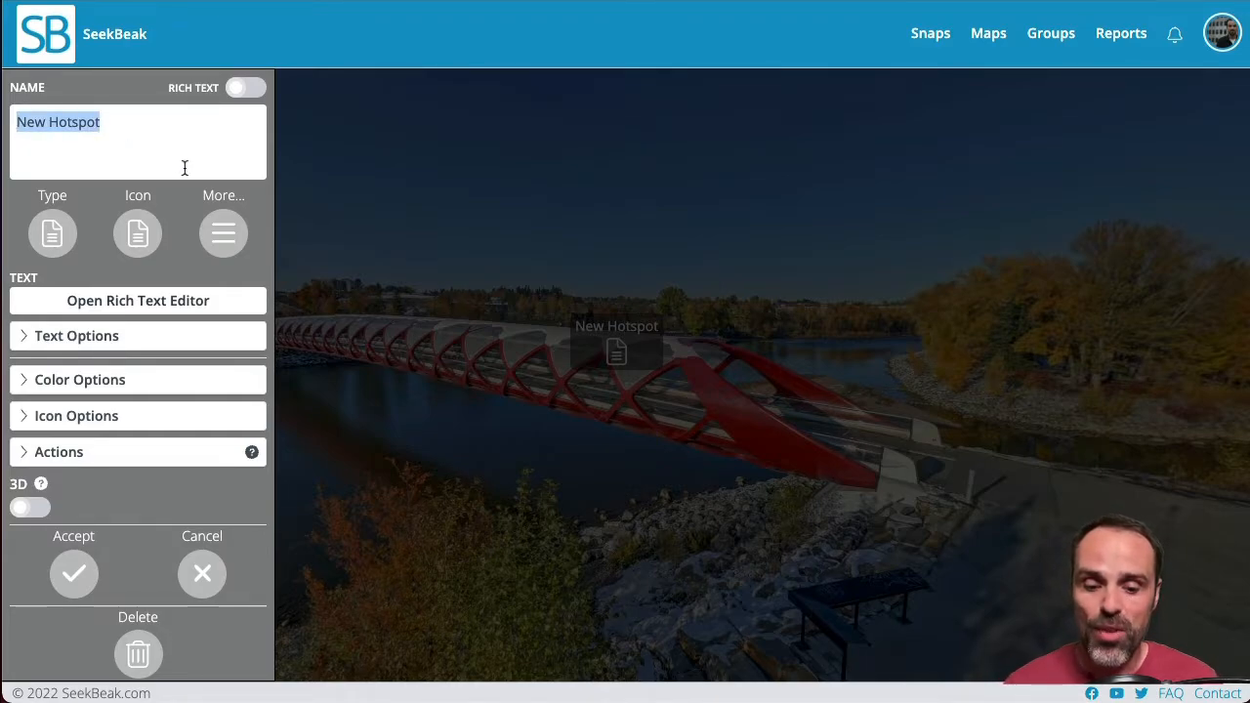
pyautogui.click(243, 88)
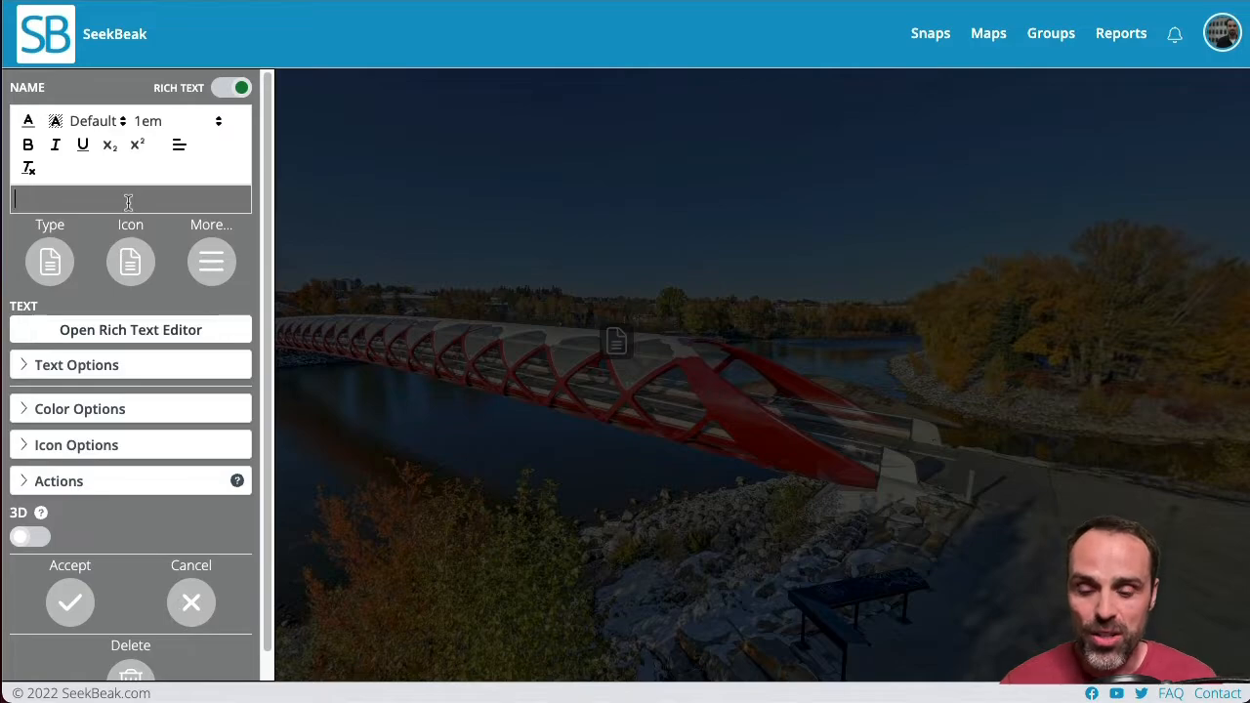
pyautogui.write('Find O')
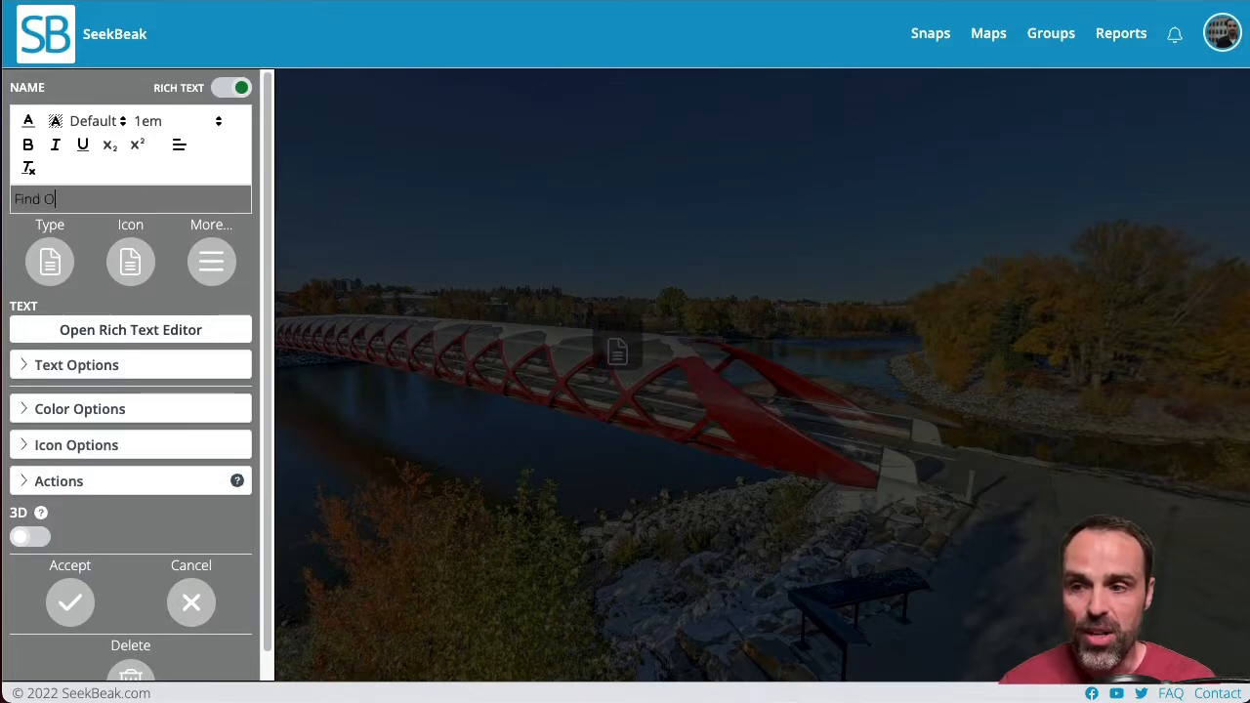
pyautogui.write('ut More!')
# - Format the whole hotspot name in light grey (DFDFDF) and bold
pyautogui.hotkey('ctrl', 'a')
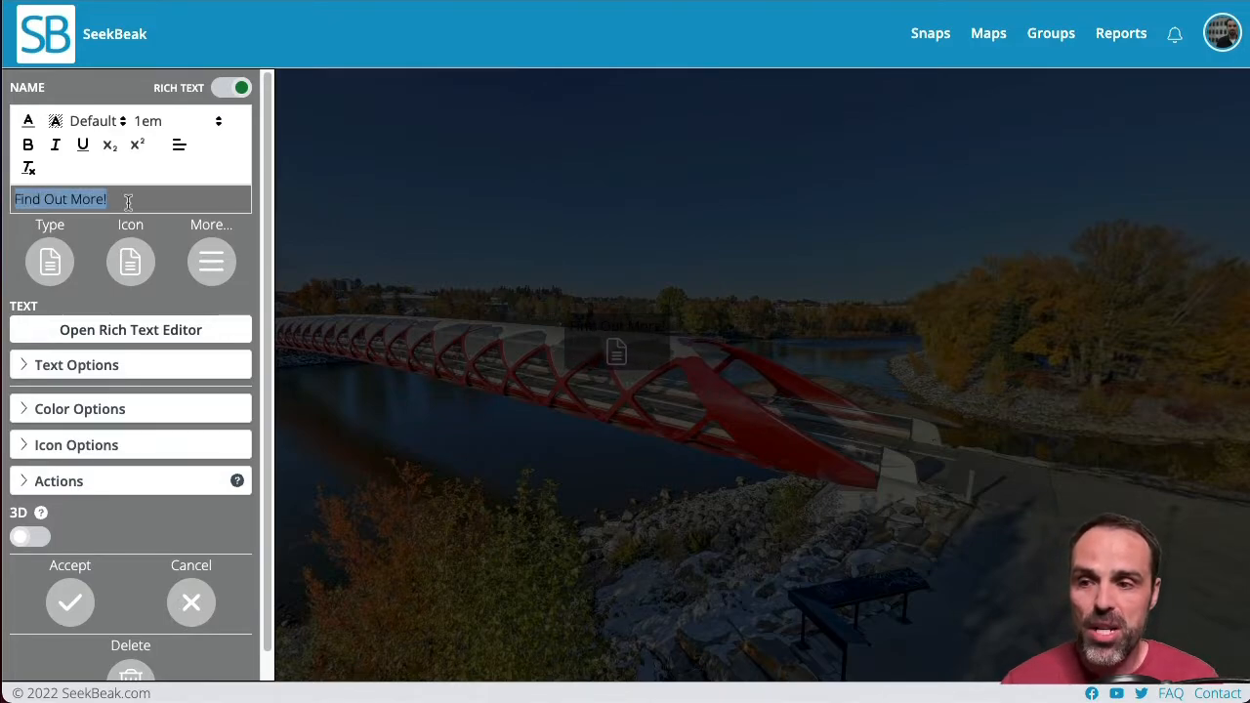
pyautogui.click(28, 124)
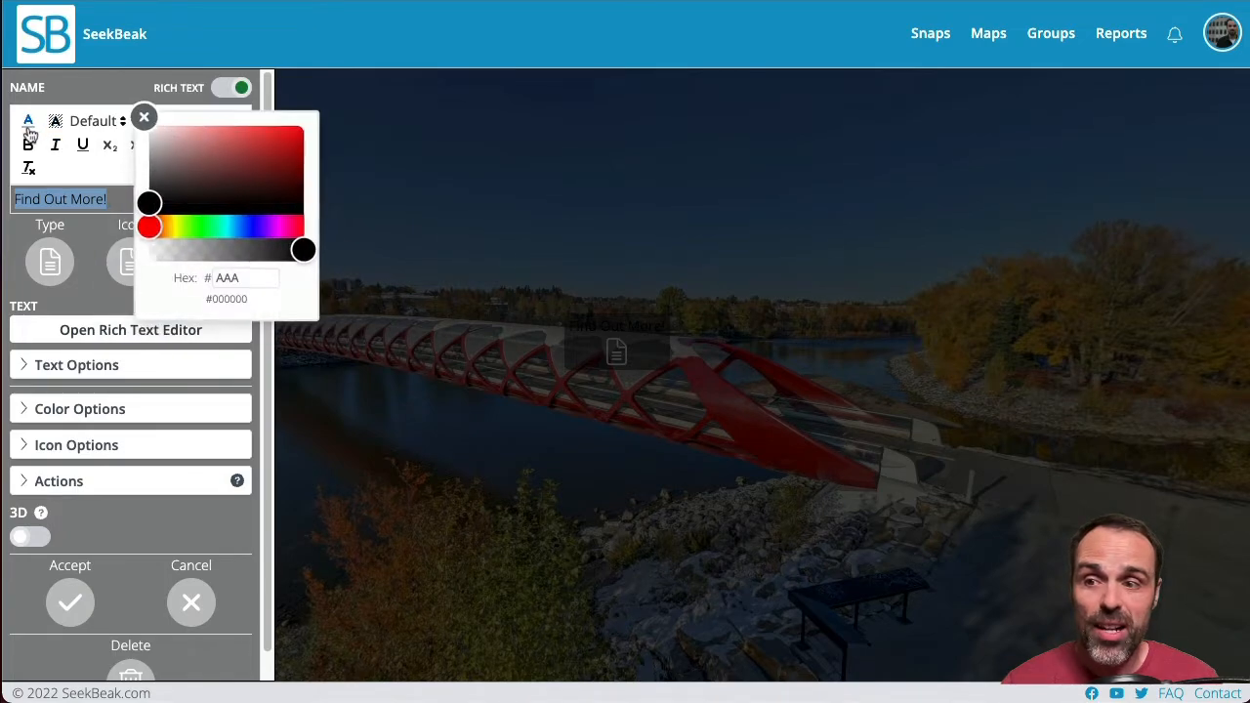
pyautogui.moveTo(208, 139); pyautogui.dragTo(251, 130)
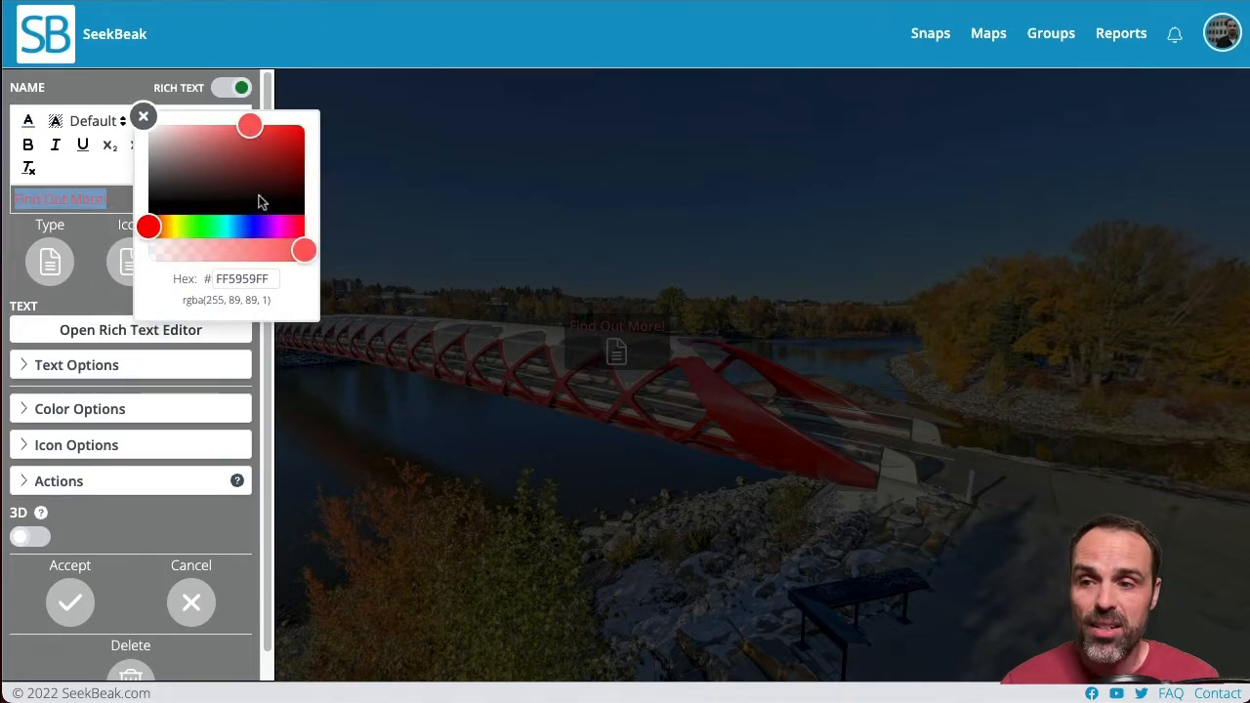
pyautogui.click(219, 226)
pyautogui.moveTo(159, 167); pyautogui.dragTo(137, 141)
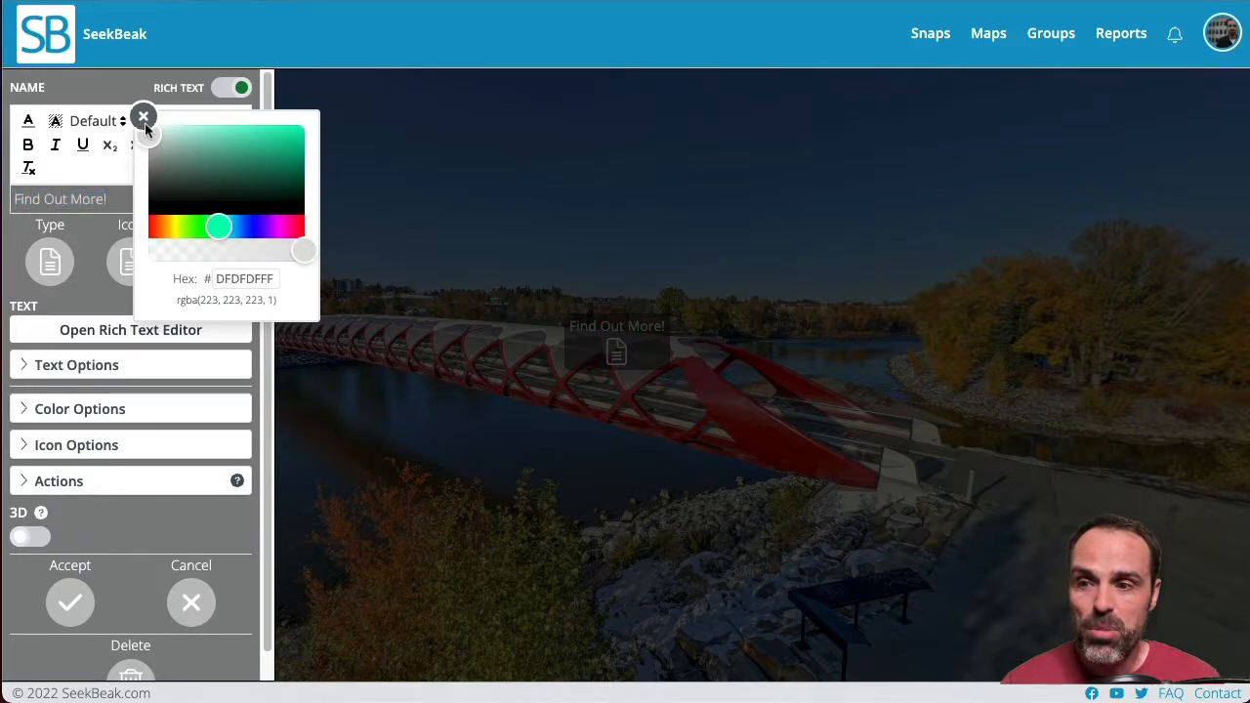
pyautogui.click(142, 117)
pyautogui.tripleClick(45, 190)
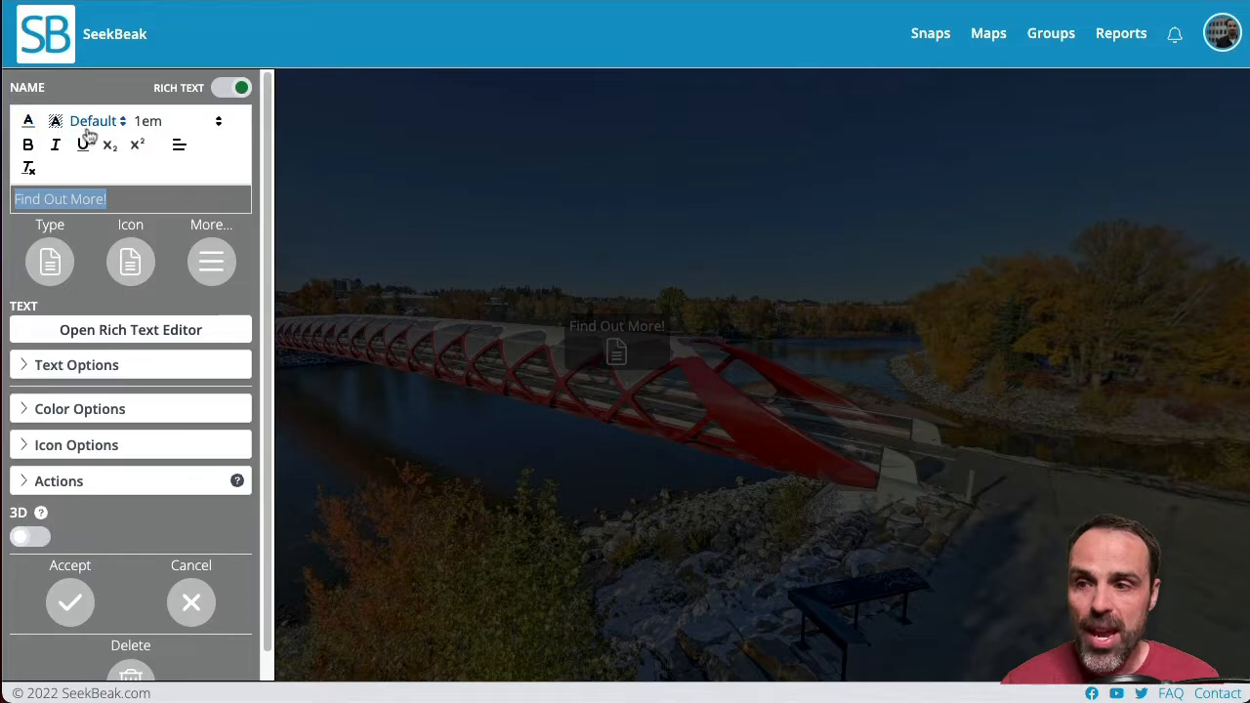
pyautogui.click(29, 146)
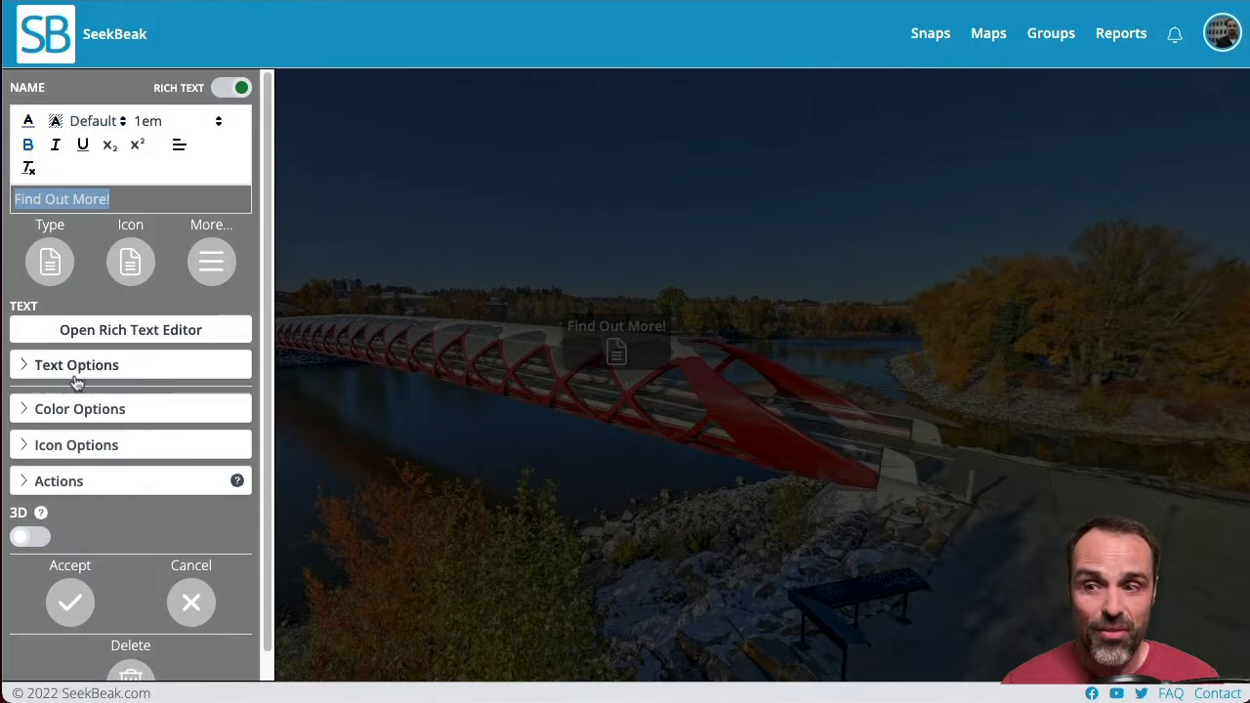
# - Change the hotspot's icon to the outlined thumbs-up
pyautogui.click(140, 277)
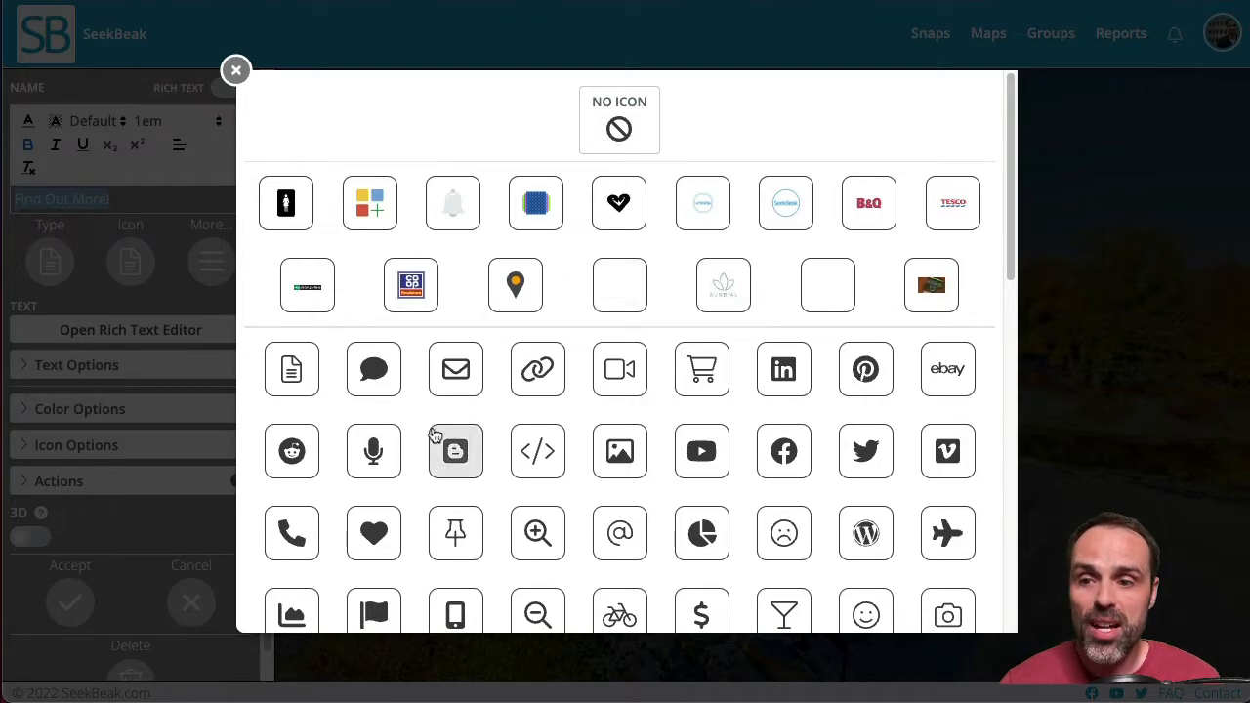
pyautogui.scroll(-2, 434, 437)
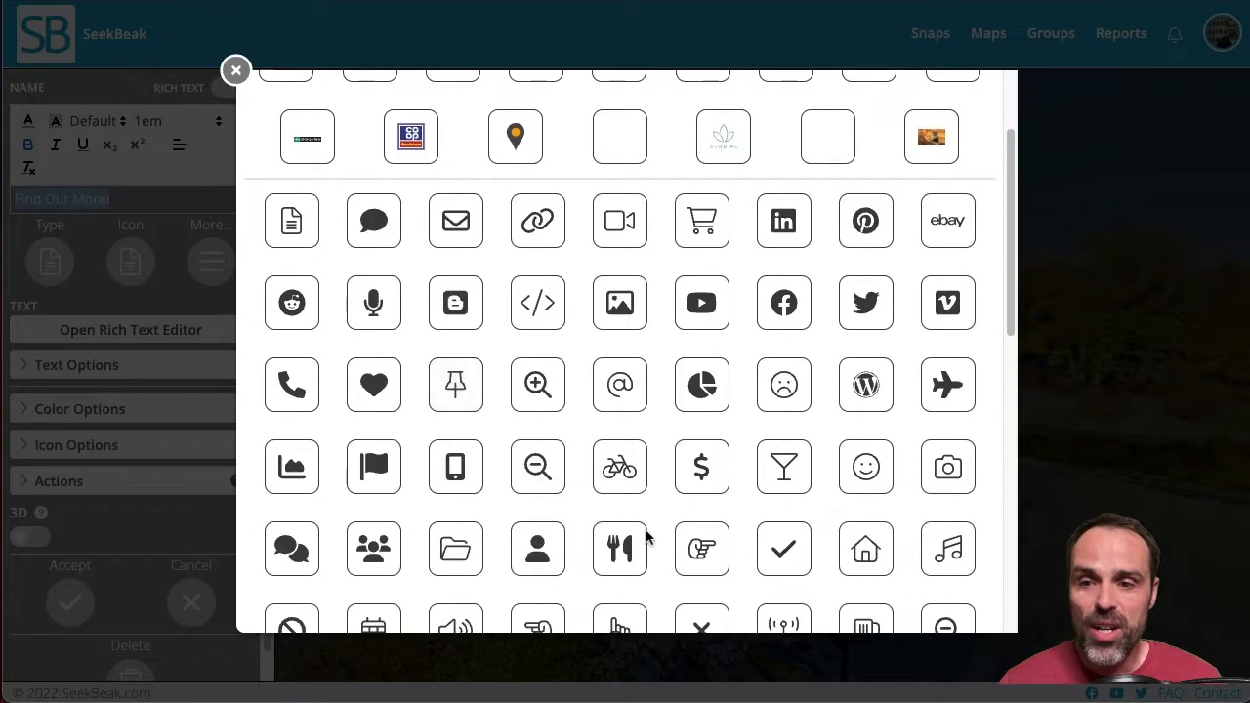
pyautogui.scroll(-3, 646, 537)
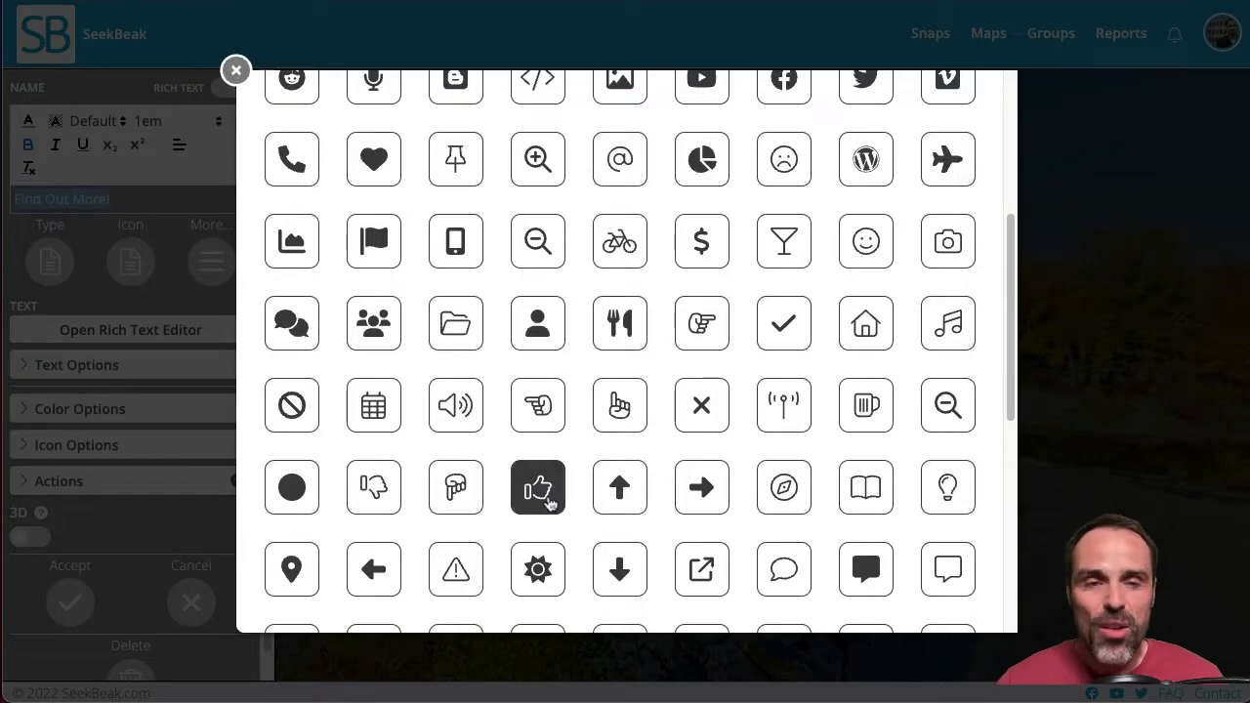
pyautogui.click(547, 500)
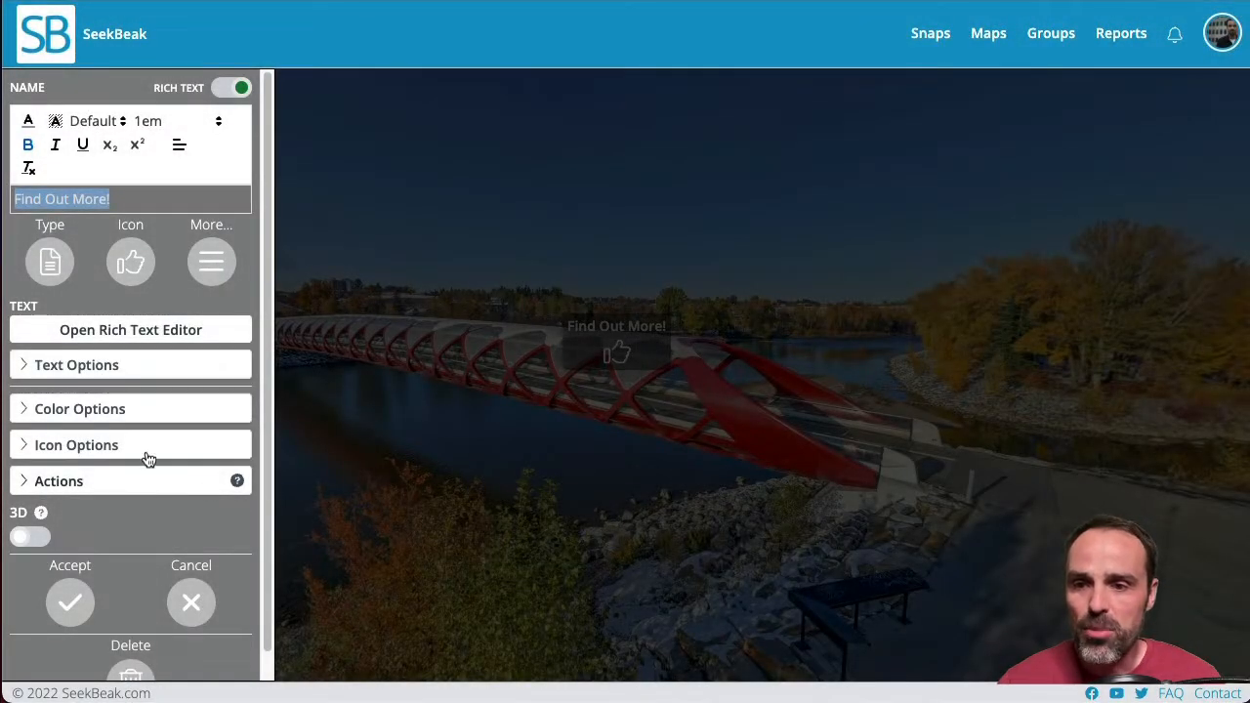
pyautogui.click(51, 264)
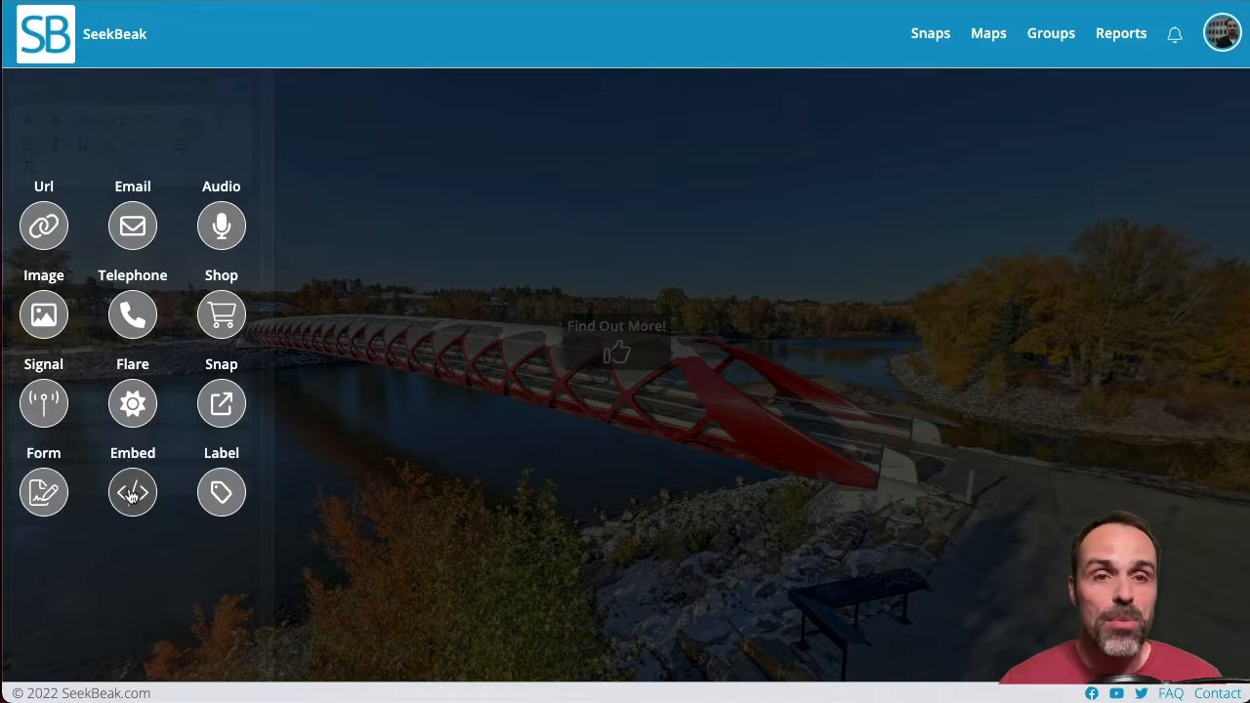
pyautogui.click(132, 494)
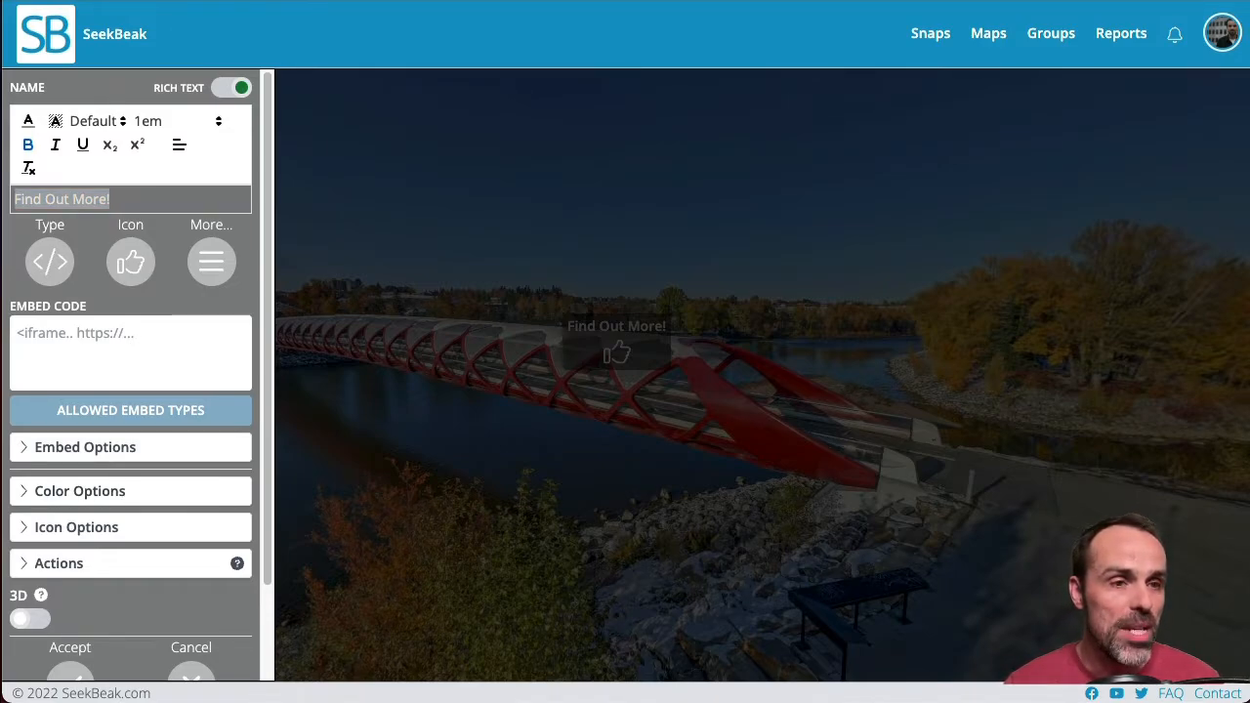
pyautogui.click(140, 359)
pyautogui.write('https://en.wikipedia.org/wiki/Peace_Bridge_(Calgary)')
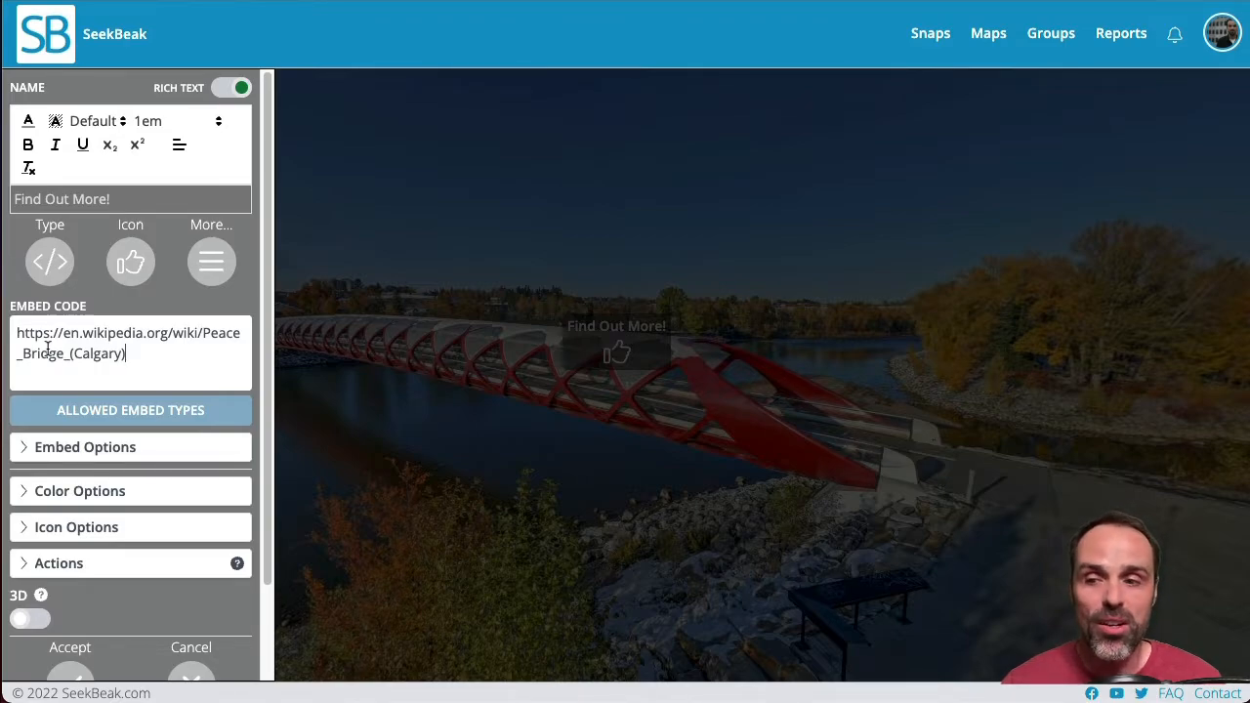
# - Review the hotspot's embed options, then accept the hotspot and save the snap
pyautogui.click(61, 448)
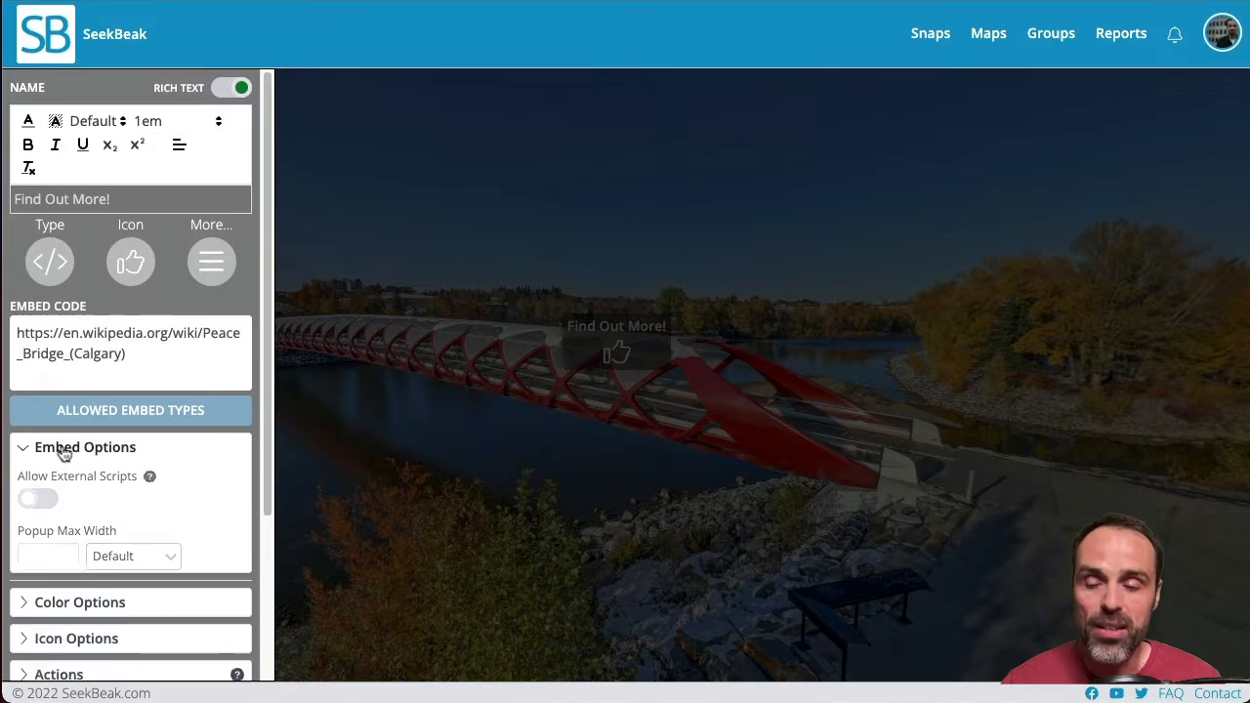
pyautogui.click(61, 448)
pyautogui.scroll(-2, 87, 508)
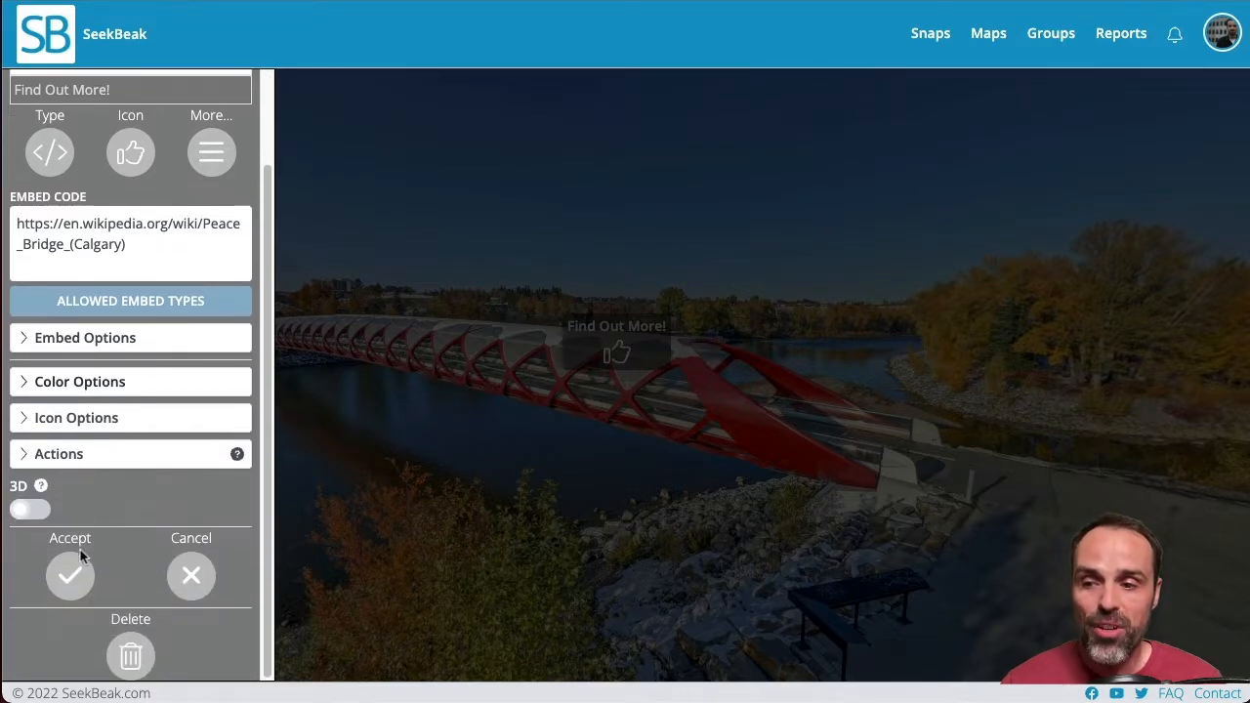
pyautogui.click(70, 579)
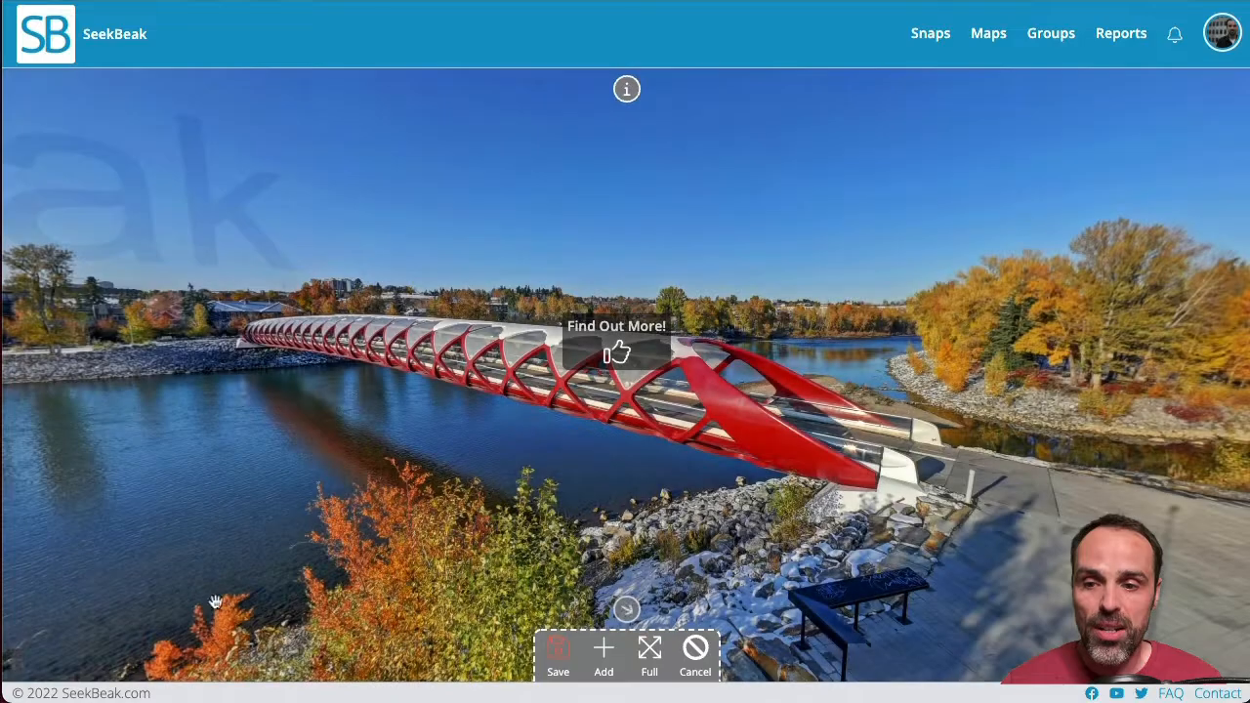
pyautogui.click(549, 652)
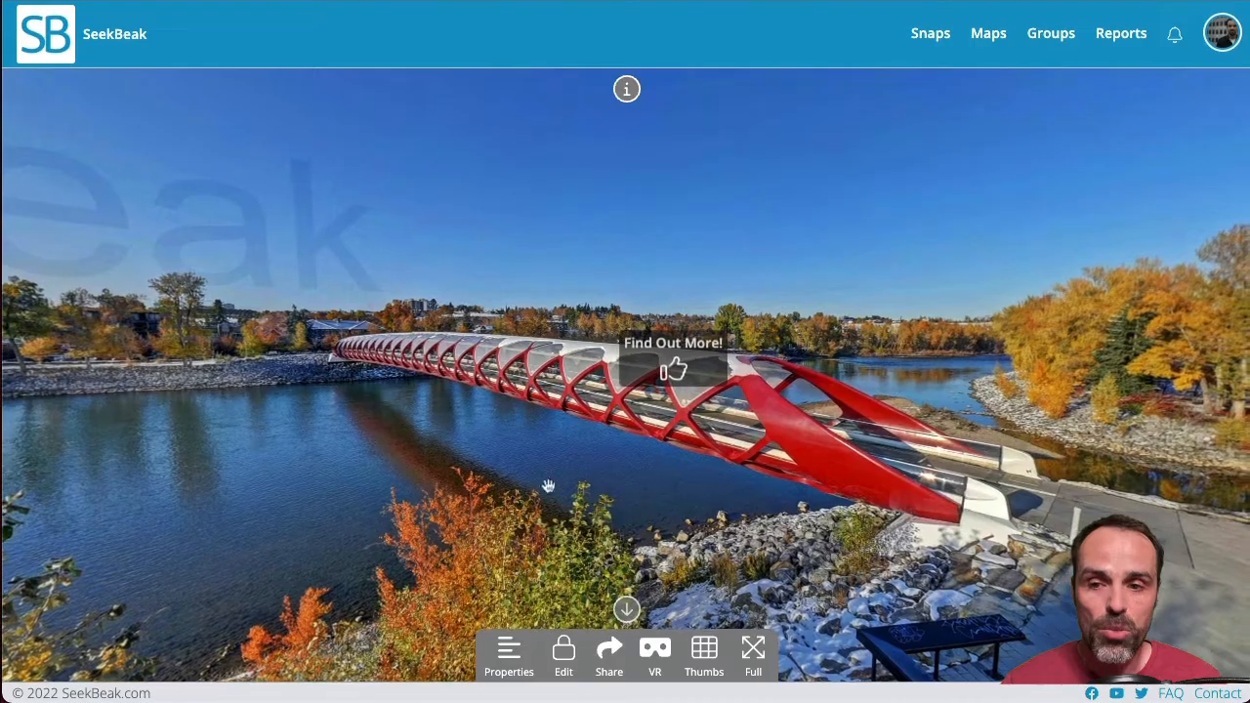
# - Test the "Find Out More!" hotspot by opening its embedded Wikipedia article, looking through it and closing it
pyautogui.click(673, 368)
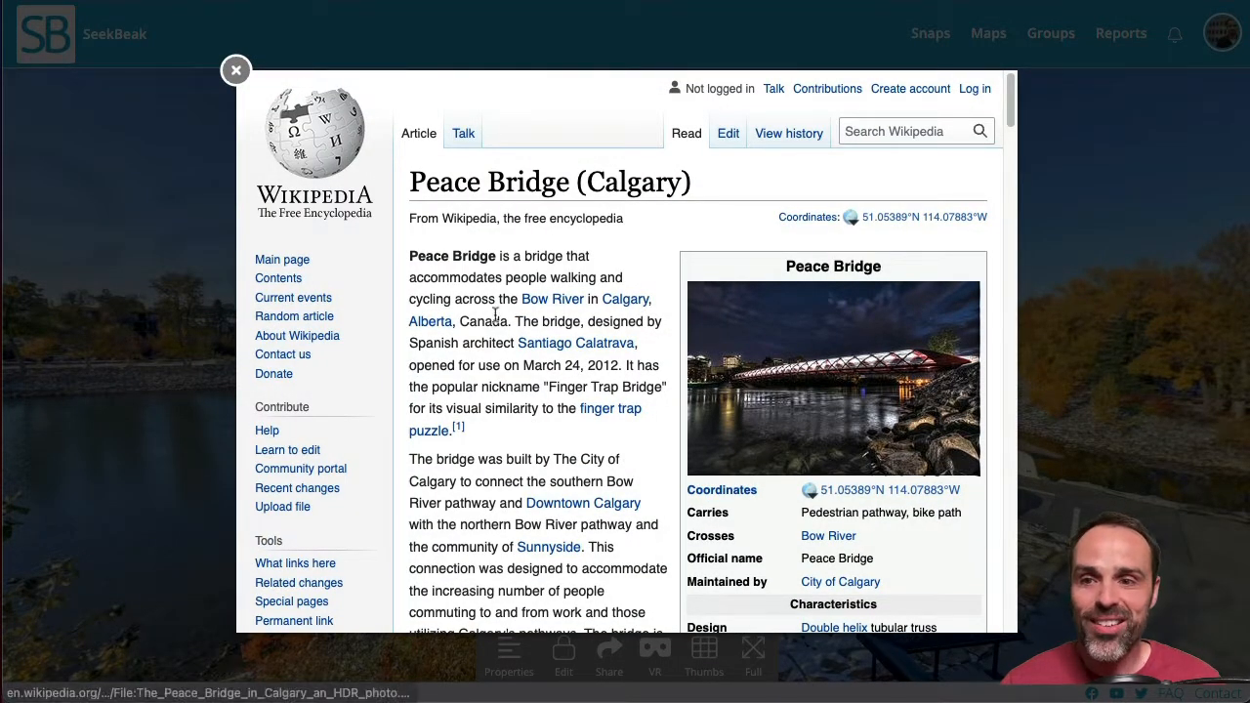
pyautogui.scroll(-3, 452, 333)
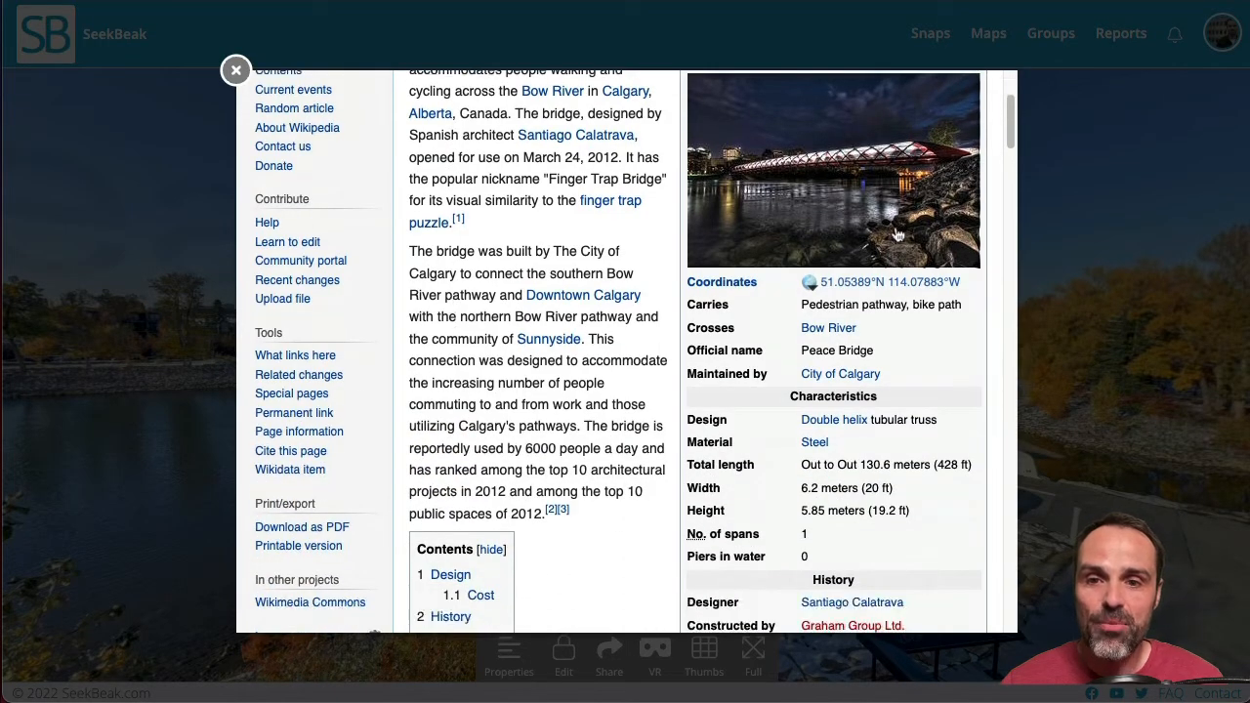
pyautogui.moveTo(1012, 119); pyautogui.dragTo(1009, 327)
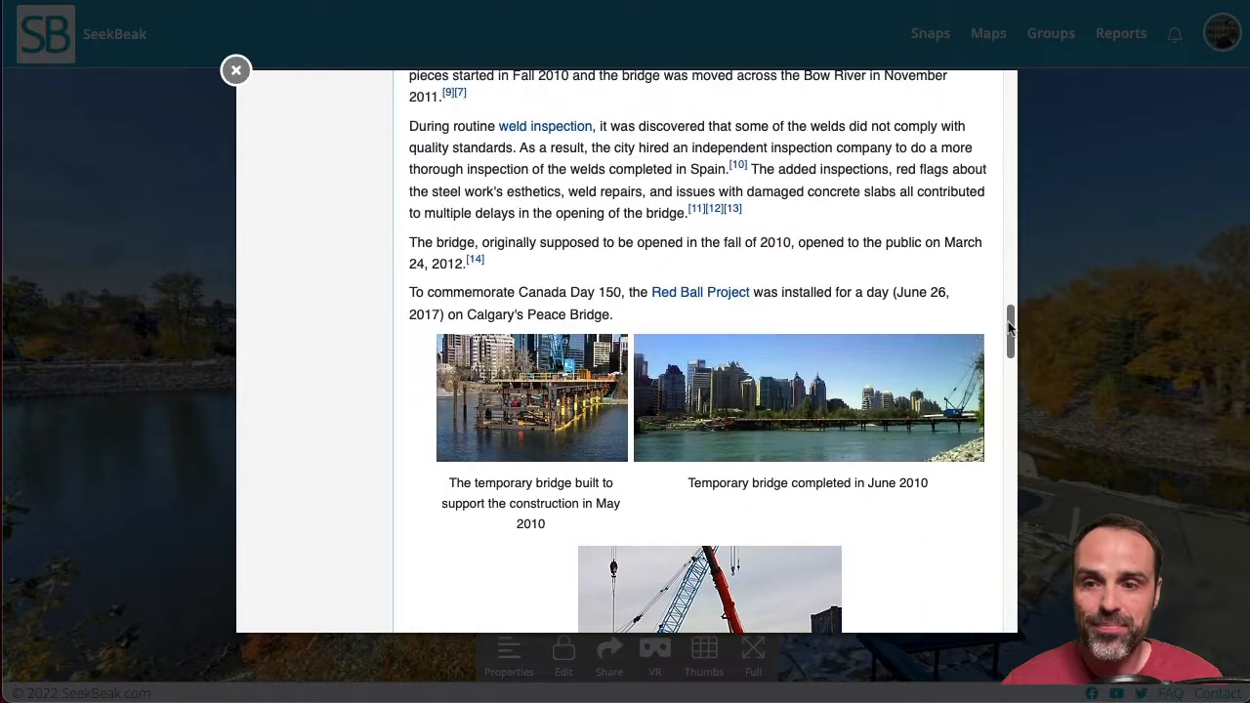
pyautogui.click(236, 70)
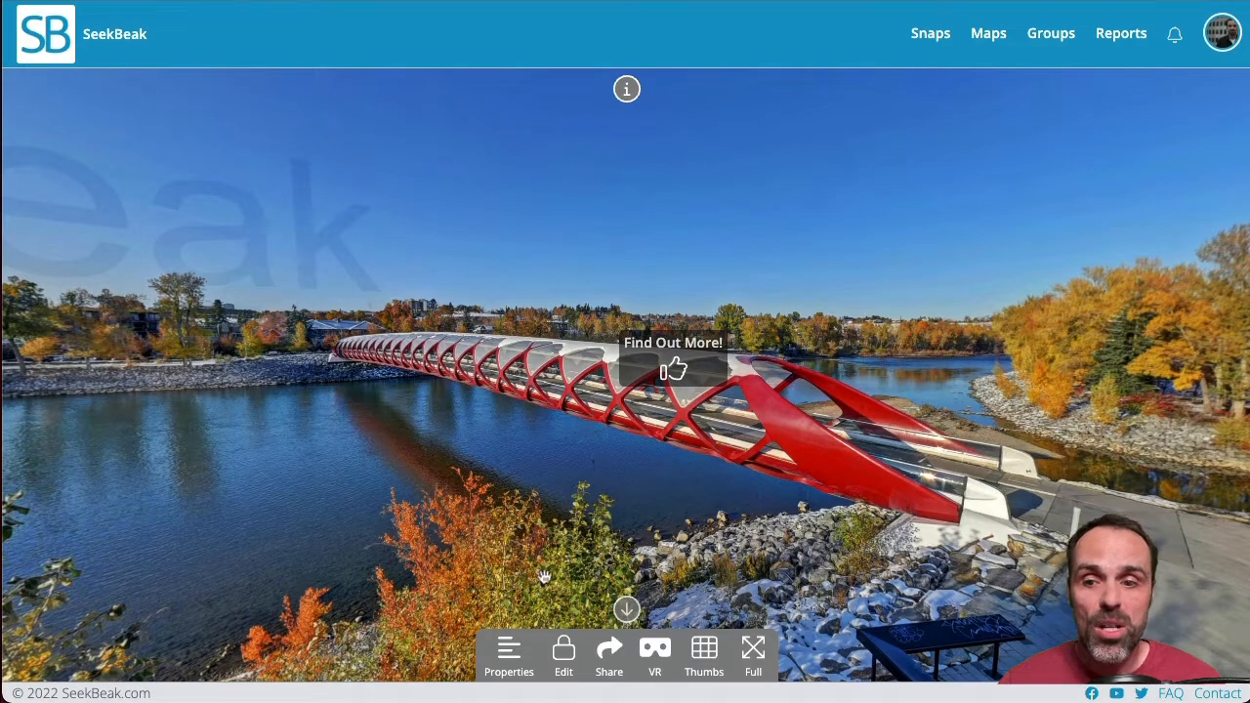
# - Resume editing the snap and place a second point hotspot on the dark information stand beside the paved path
pyautogui.click(555, 657)
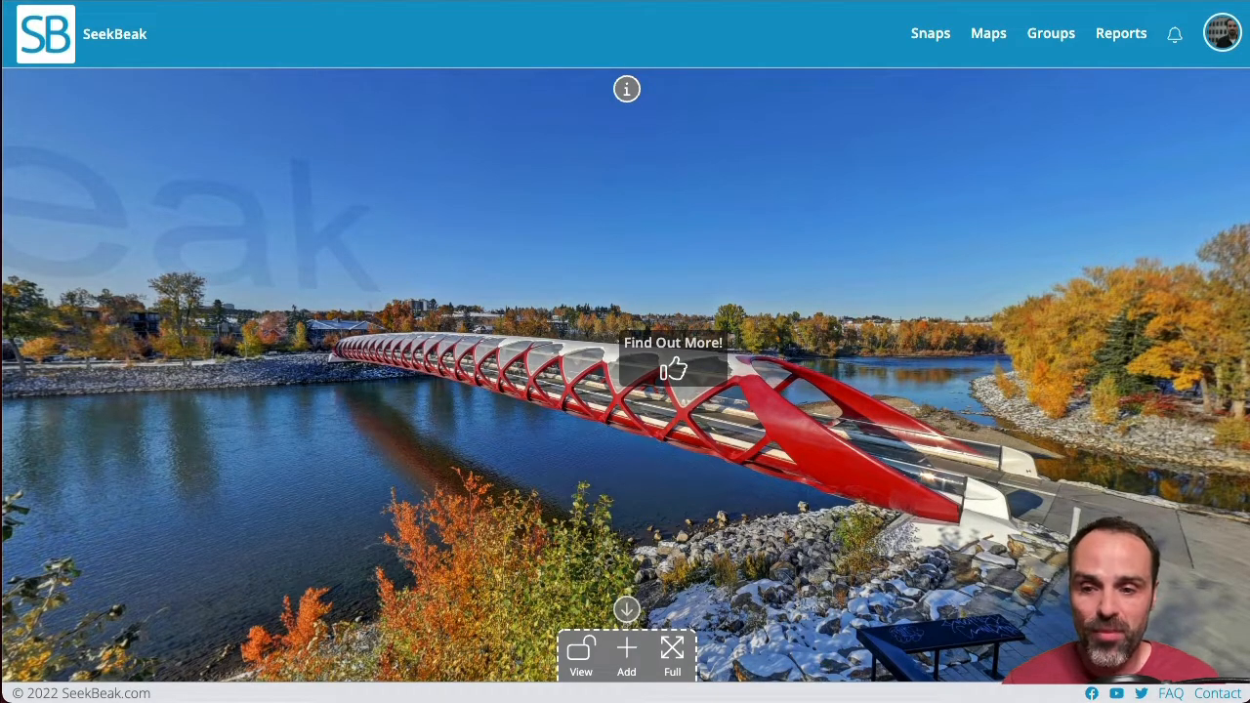
pyautogui.click(626, 655)
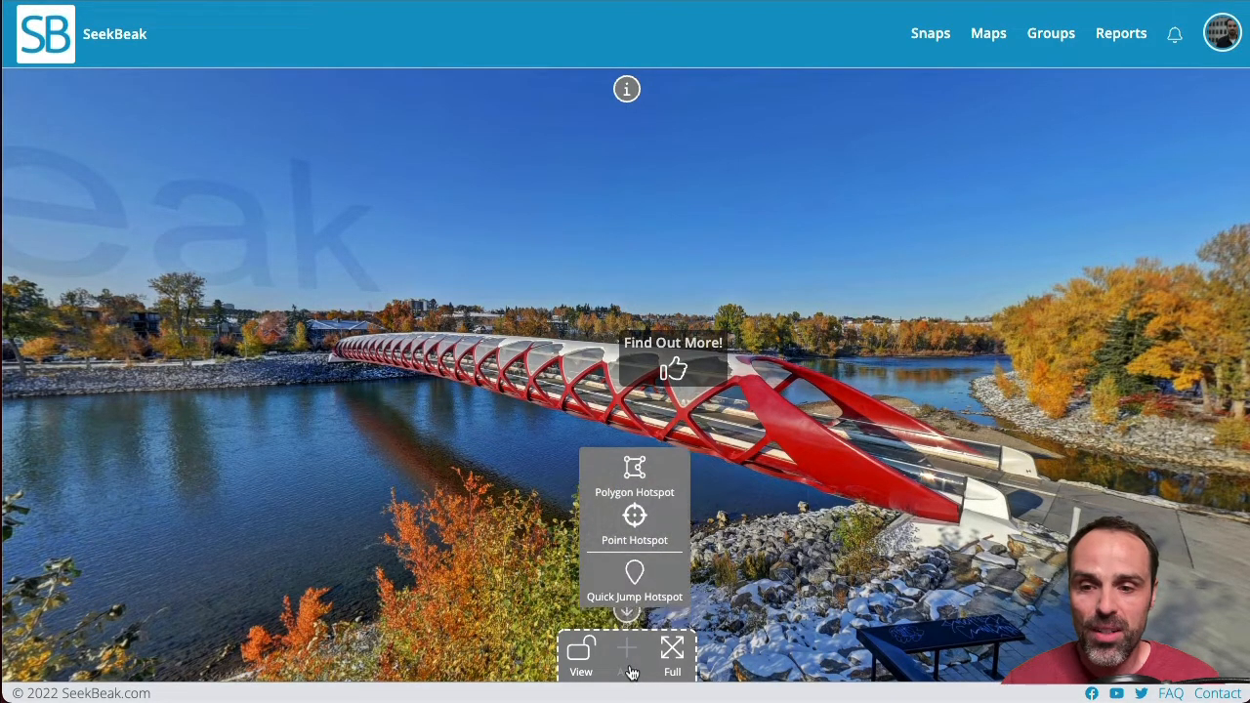
pyautogui.click(630, 539)
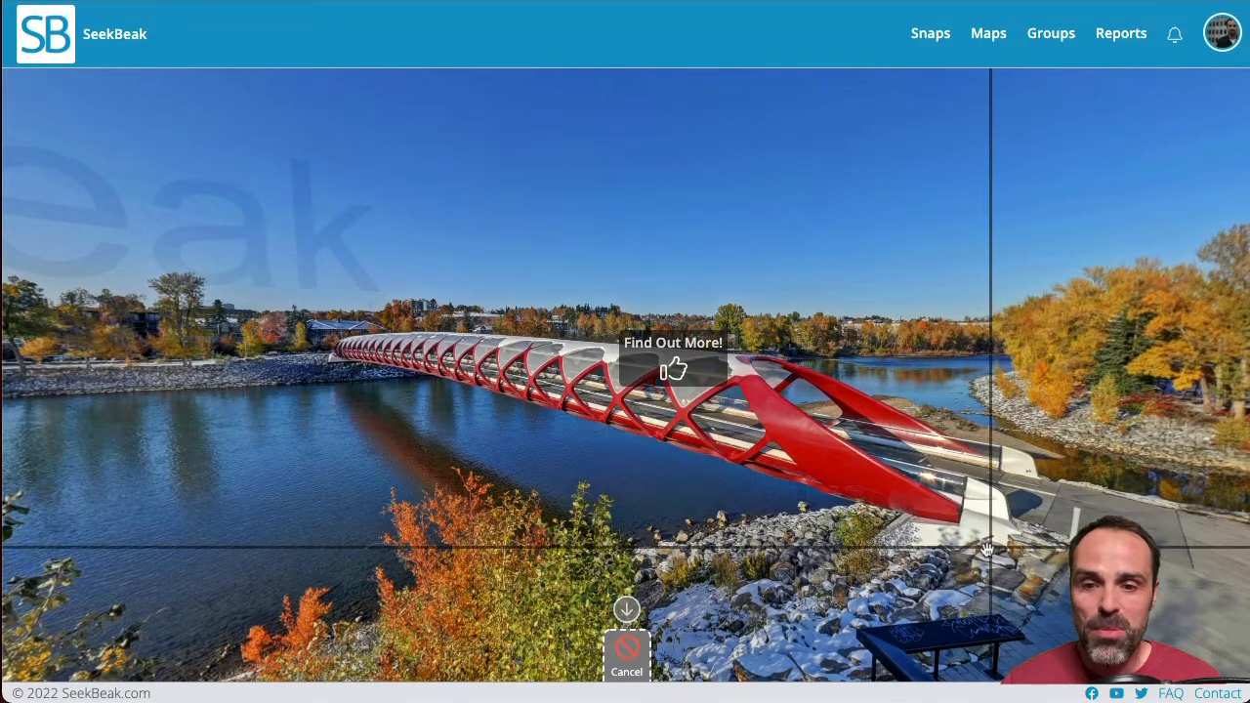
pyautogui.moveTo(986, 550); pyautogui.dragTo(968, 439)
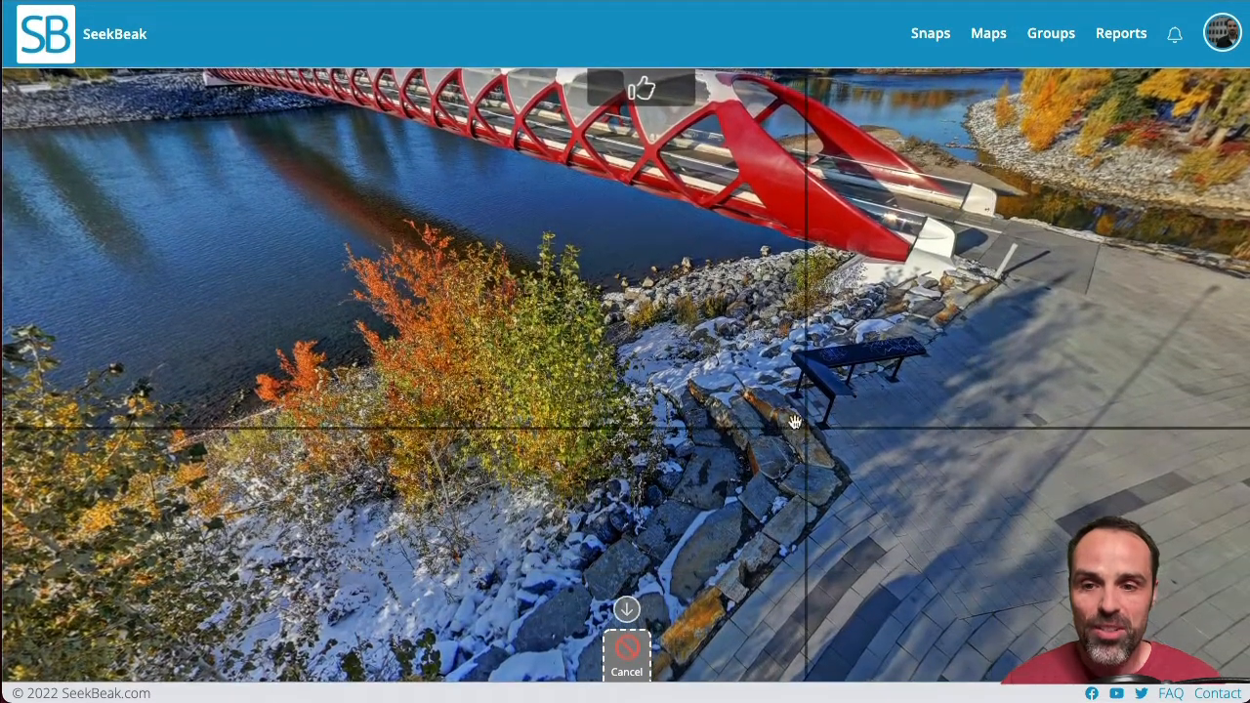
pyautogui.click(820, 366)
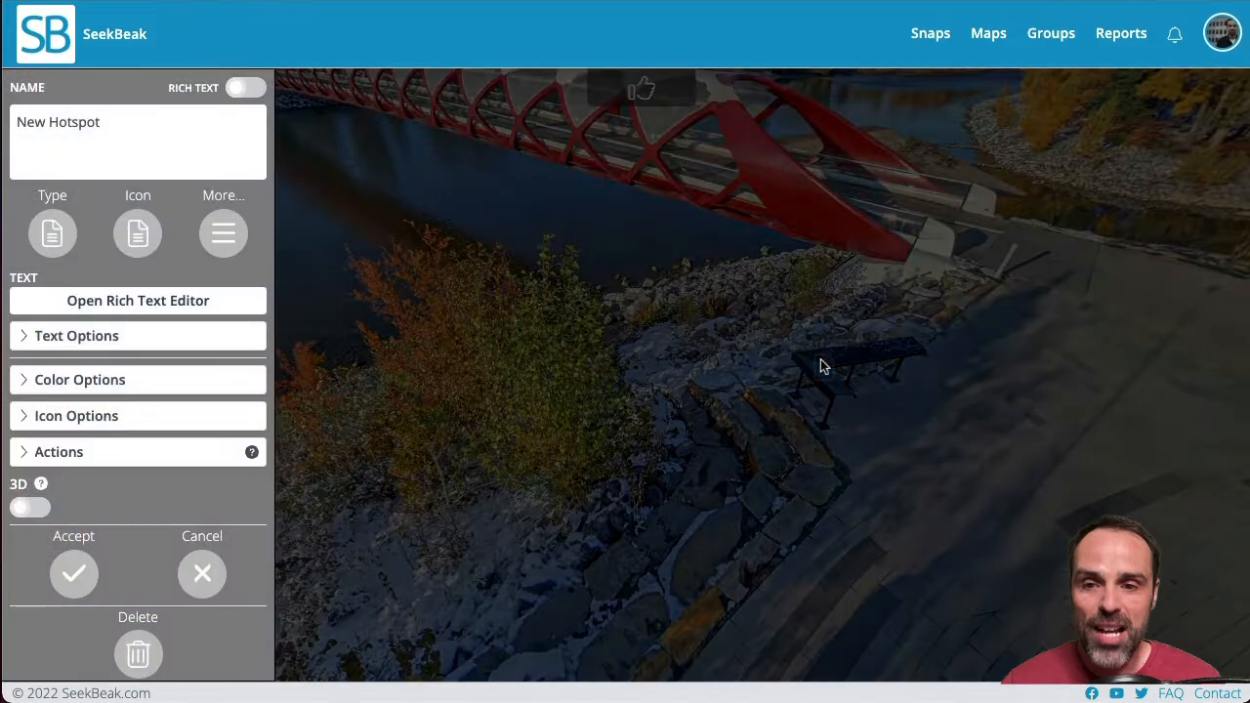
# - Name the new hotspot "What is A Finger Trap!?"
pyautogui.click(165, 139)
pyautogui.write('What i')
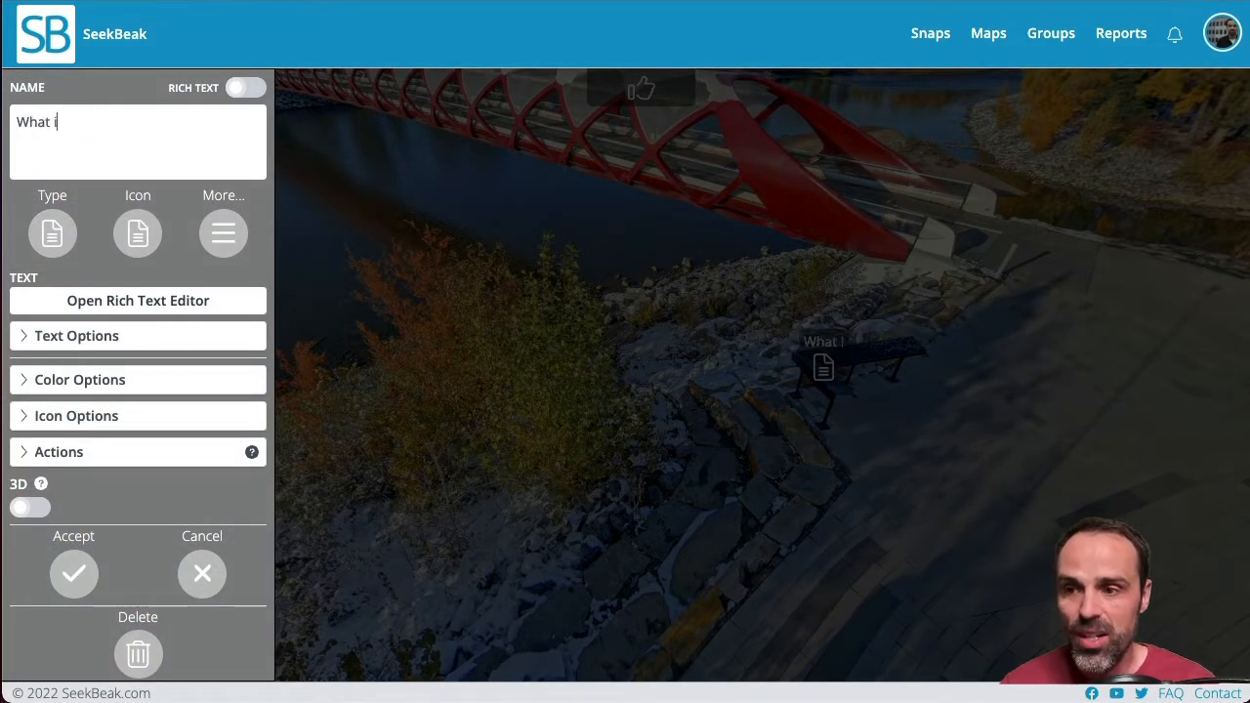
pyautogui.write('s A Finger T')
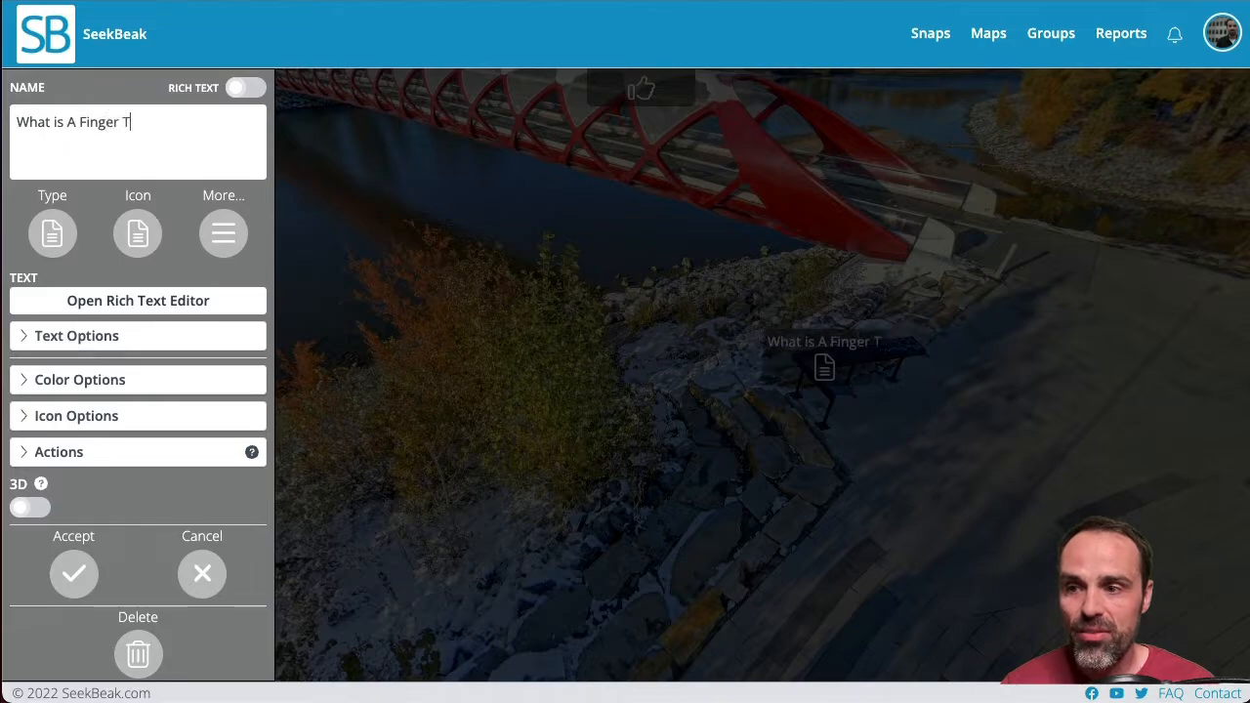
pyautogui.write('rap!?')
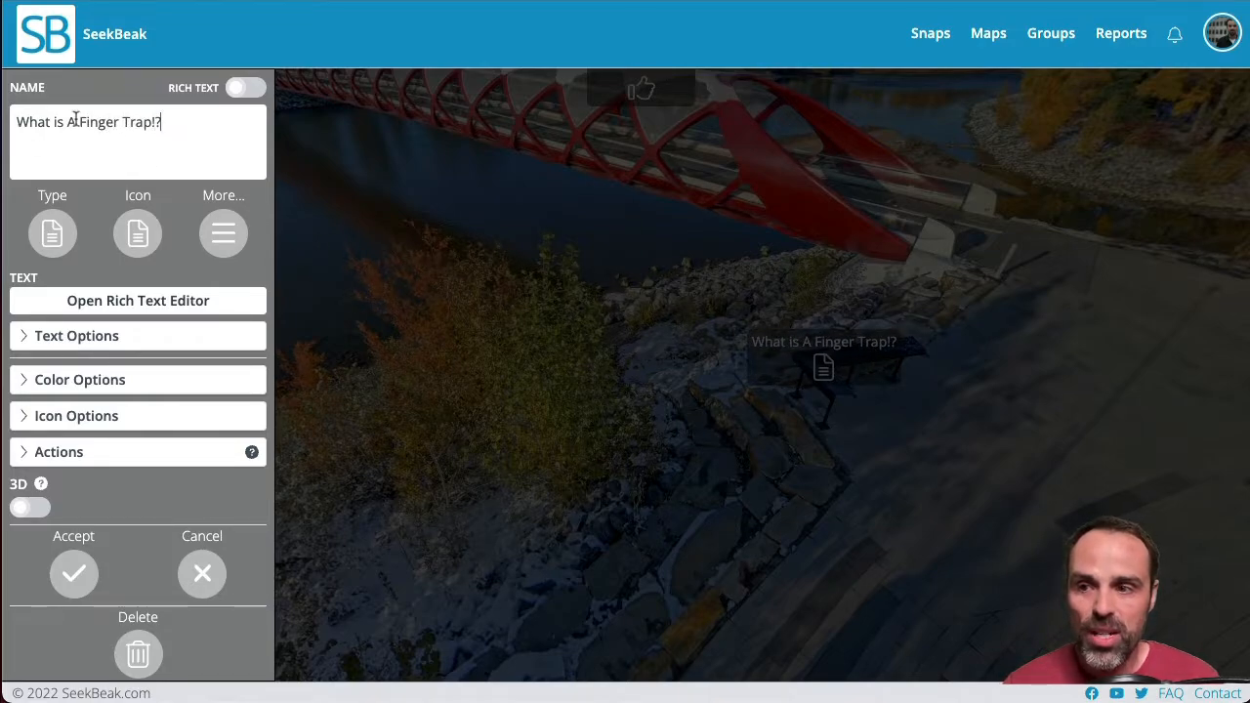
# - Break the hotspot name onto a second line before "Finger Trap!?" and give the hotspot the speech bubble icon
pyautogui.press('Return')
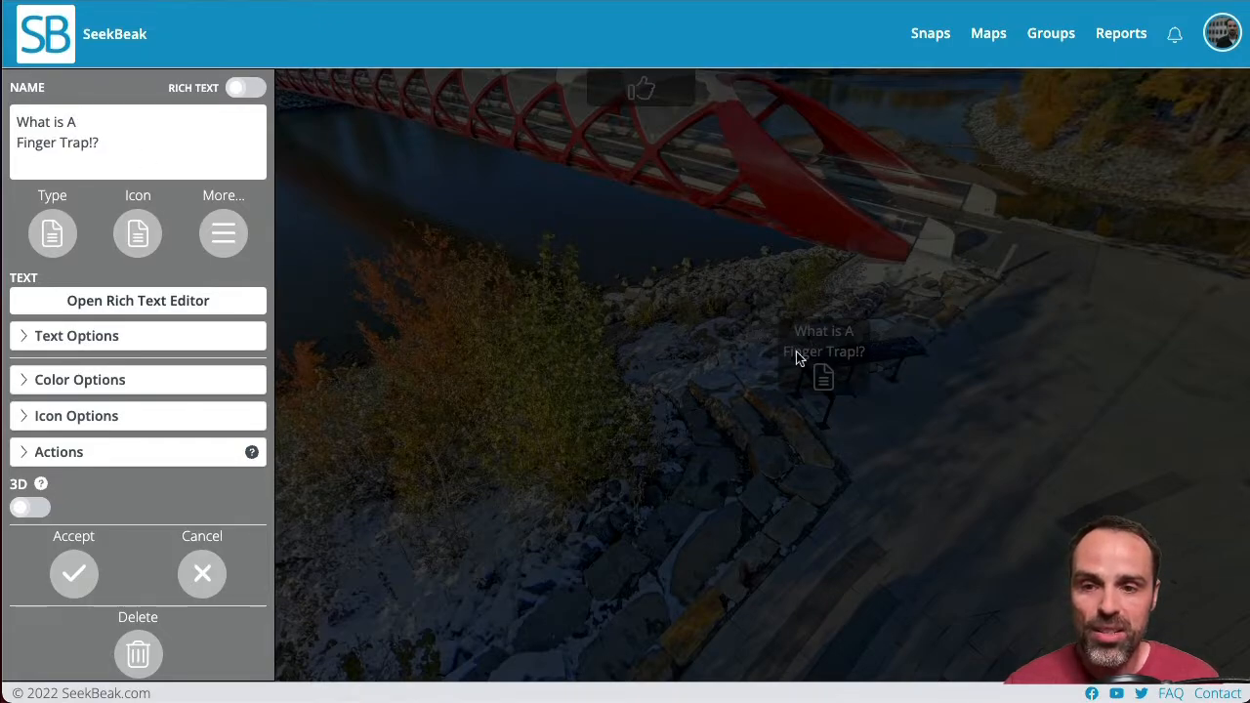
pyautogui.click(138, 232)
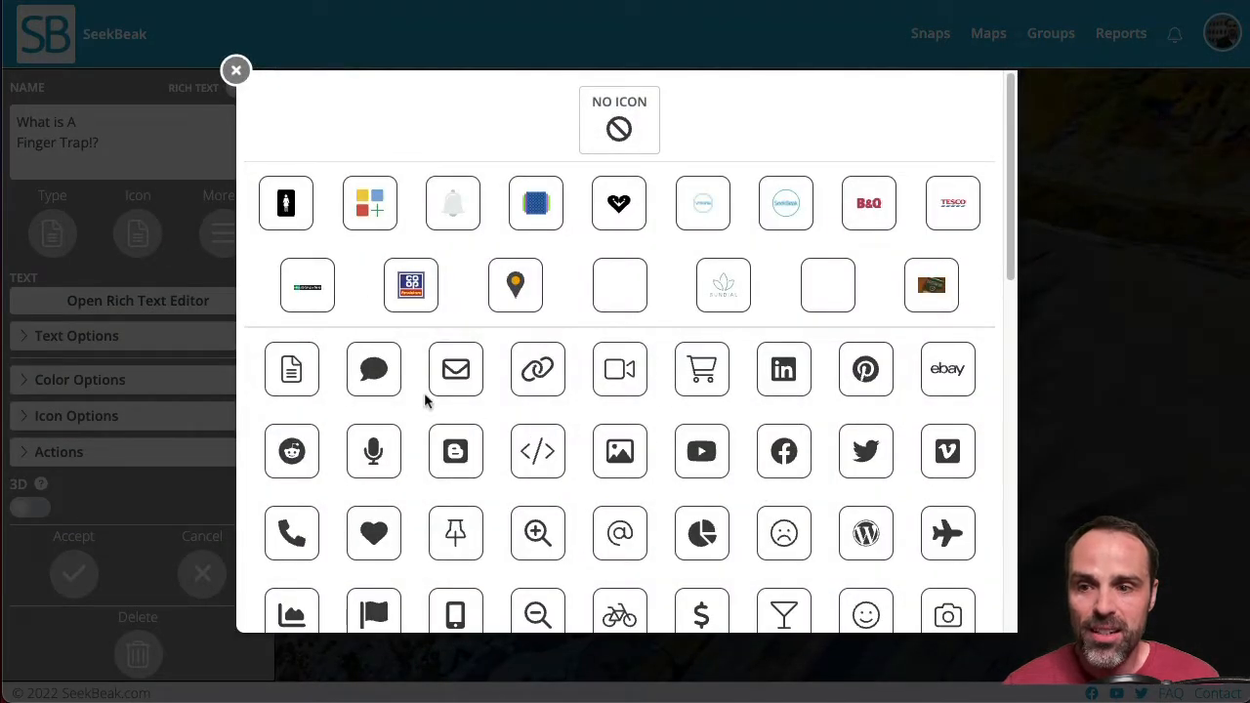
pyautogui.click(371, 379)
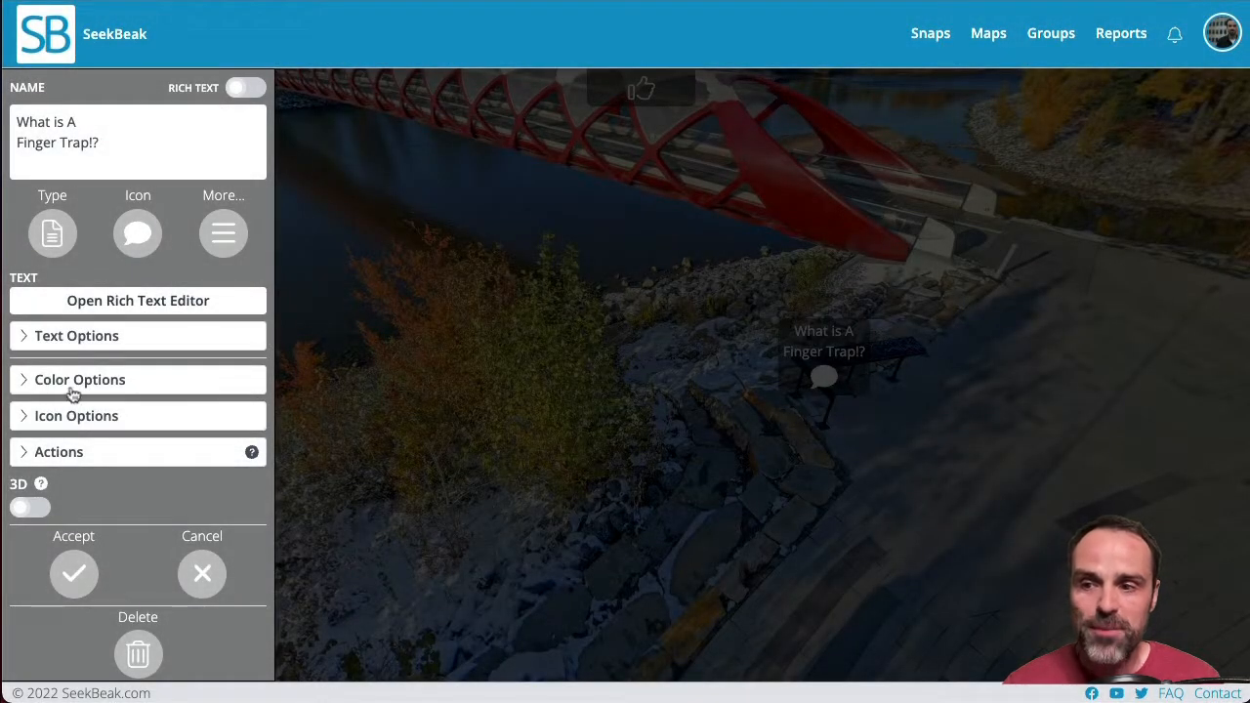
# - Set the hotspot's icon color to medium blue, hex 588DDCFF
pyautogui.click(74, 383)
pyautogui.scroll(-1, 72, 393)
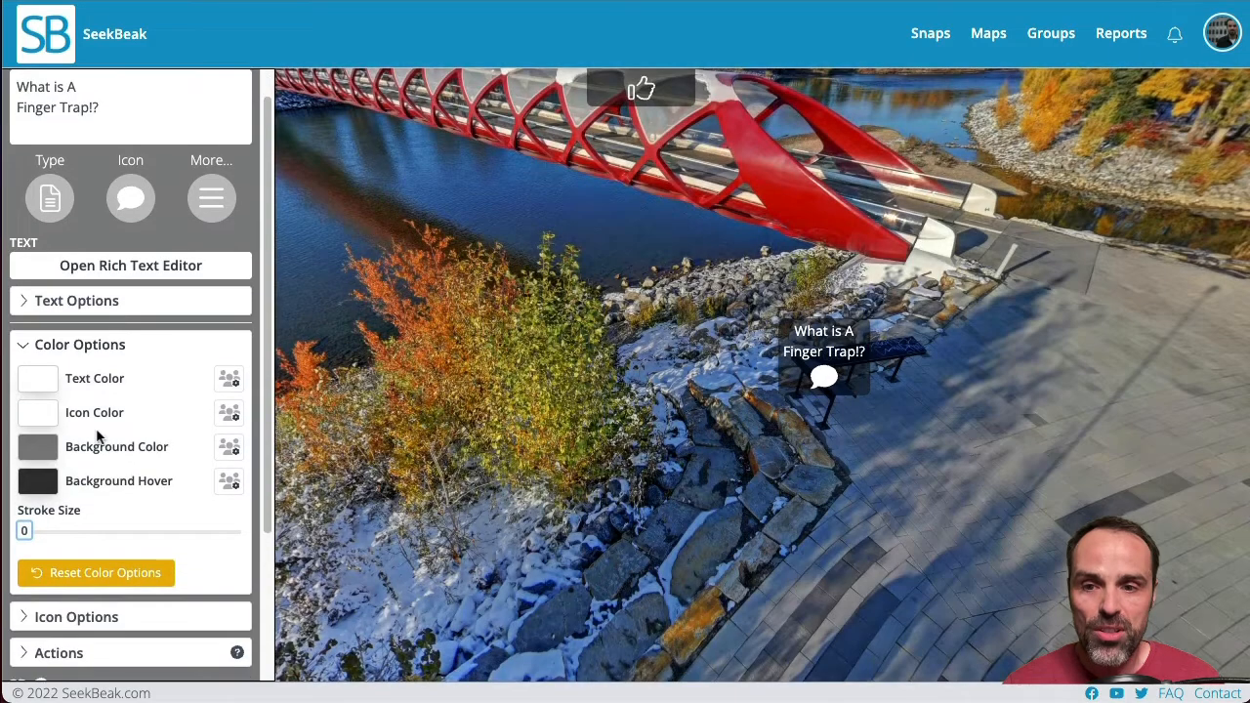
pyautogui.scroll(-1, 97, 438)
pyautogui.scroll(-2, 98, 438)
pyautogui.scroll(1, 101, 300)
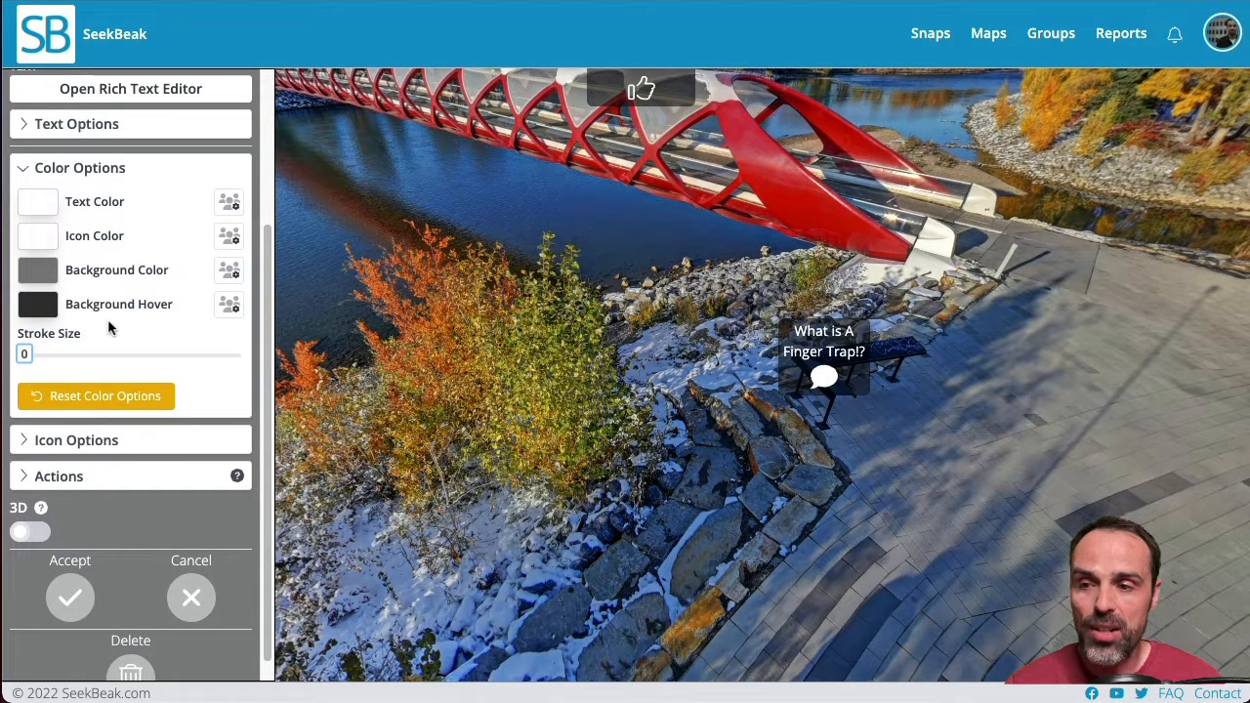
pyautogui.click(44, 250)
pyautogui.click(186, 246)
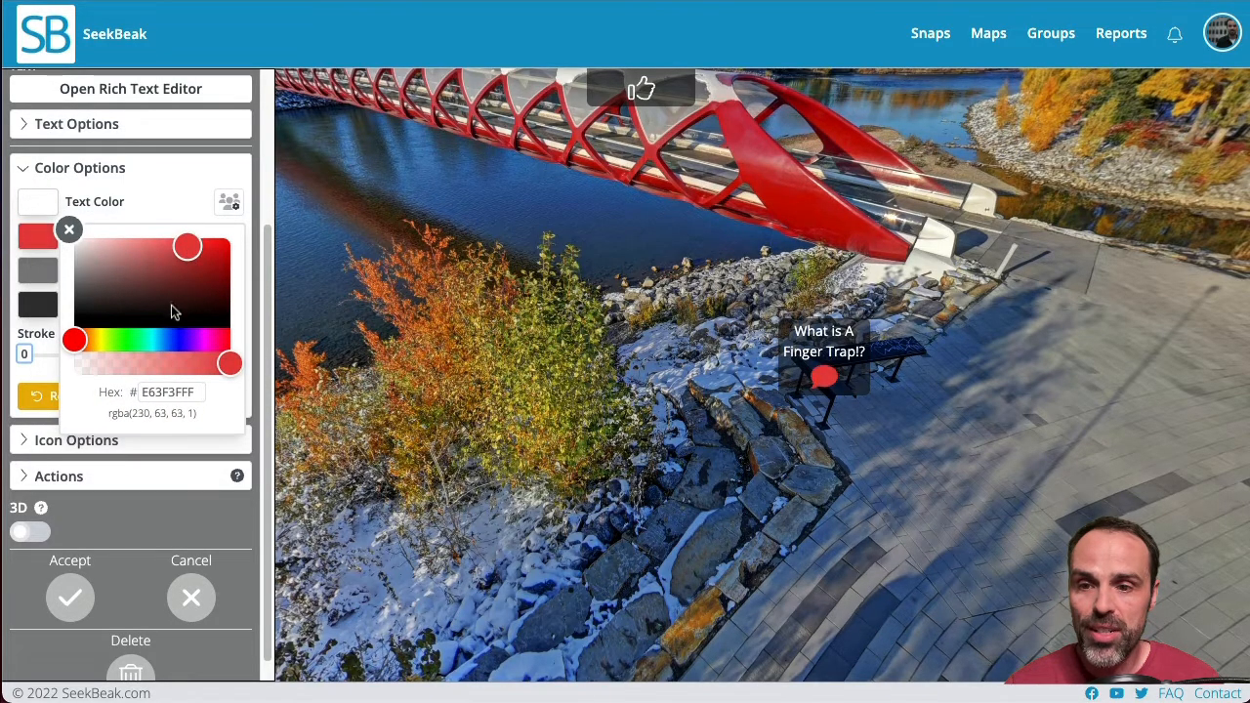
pyautogui.moveTo(142, 338); pyautogui.dragTo(168, 357)
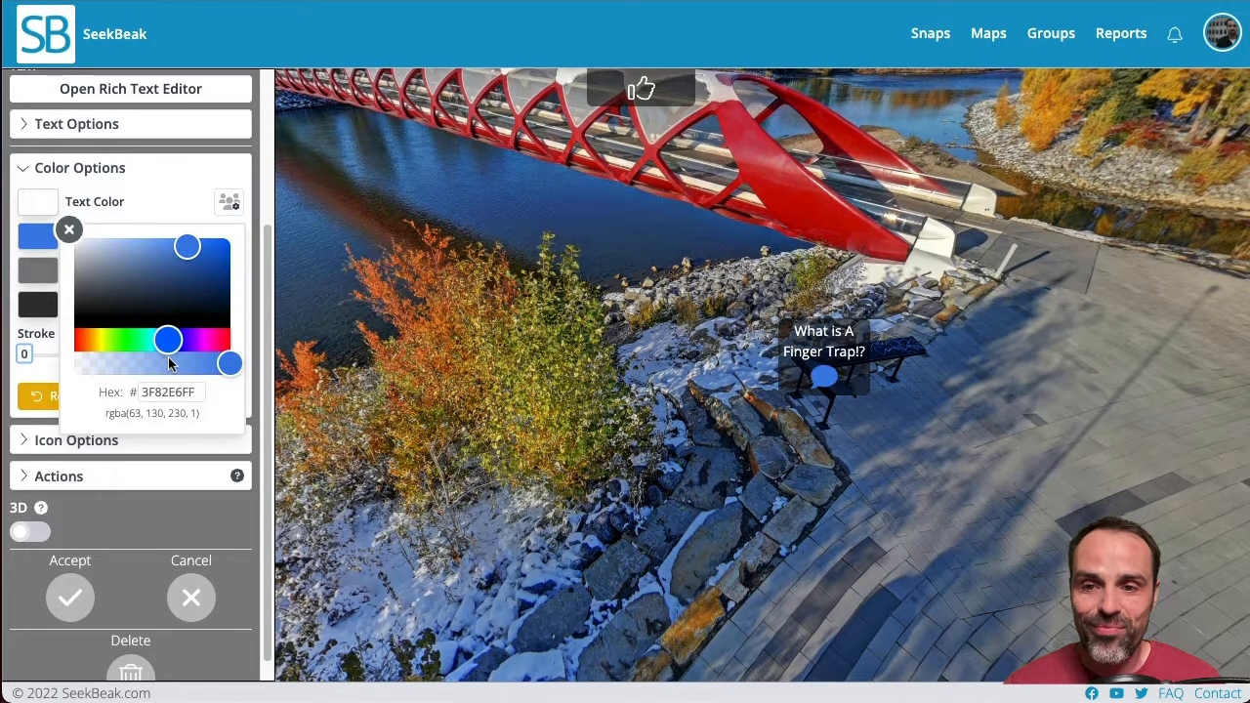
pyautogui.click(168, 252)
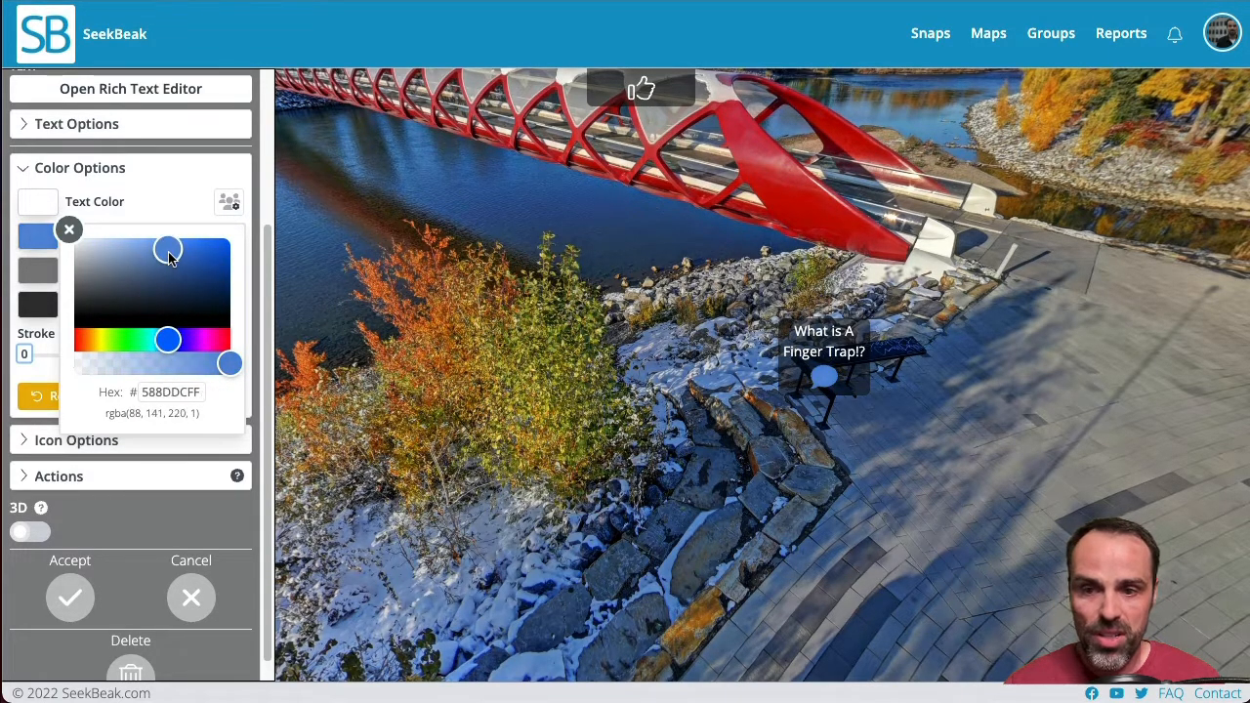
pyautogui.click(70, 234)
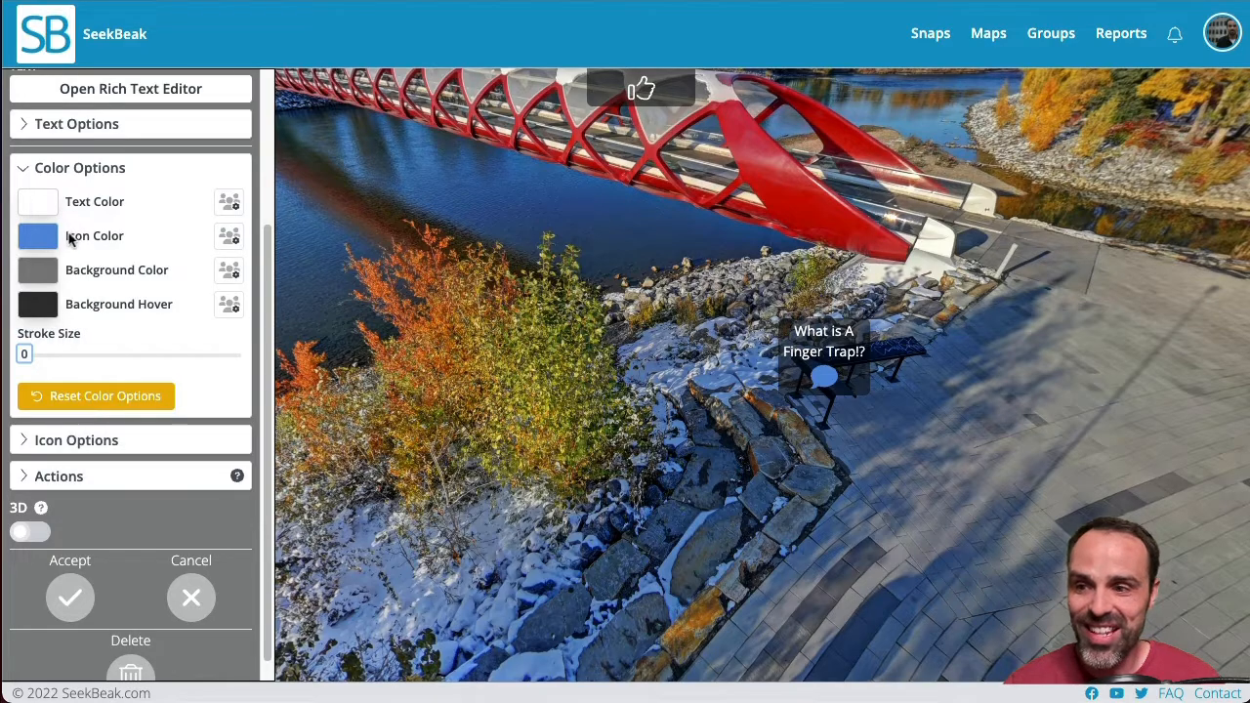
# - Set the hotspot's background color to semi-transparent dark blue, hex 0219A67F, and close the color options
pyautogui.click(43, 281)
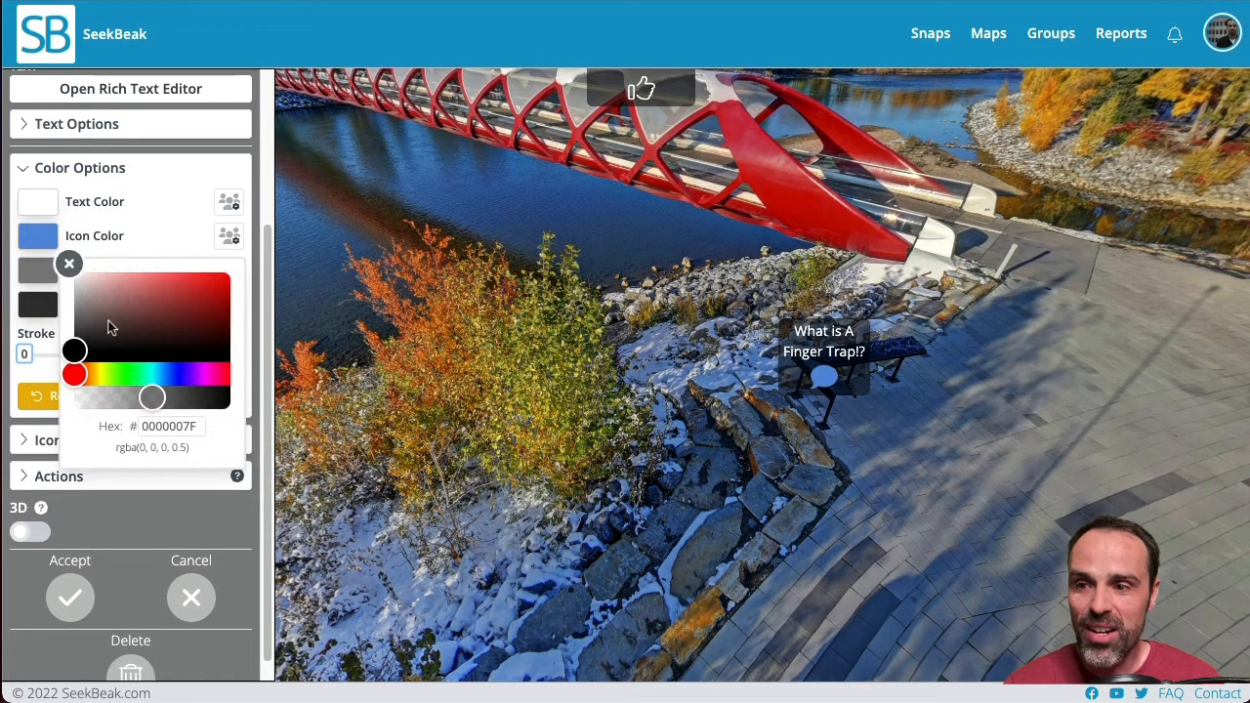
pyautogui.moveTo(125, 375); pyautogui.dragTo(174, 374)
pyautogui.moveTo(185, 282); pyautogui.dragTo(228, 299)
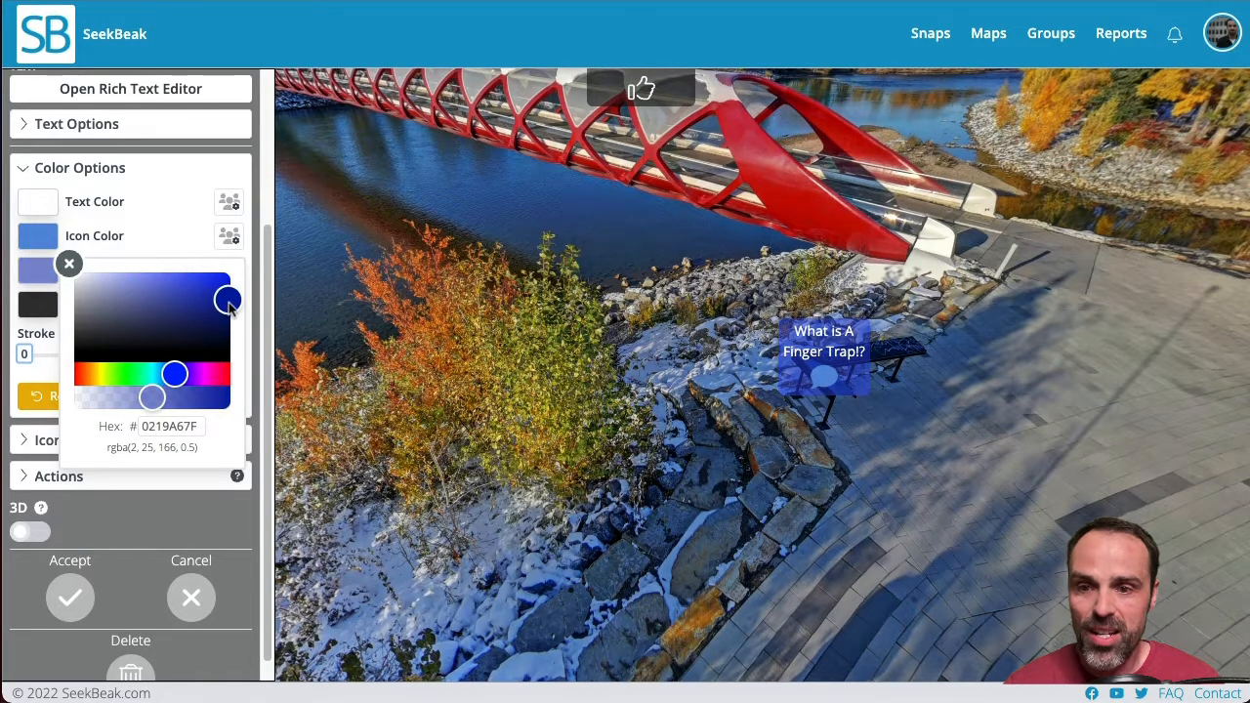
pyautogui.click(69, 264)
pyautogui.click(82, 169)
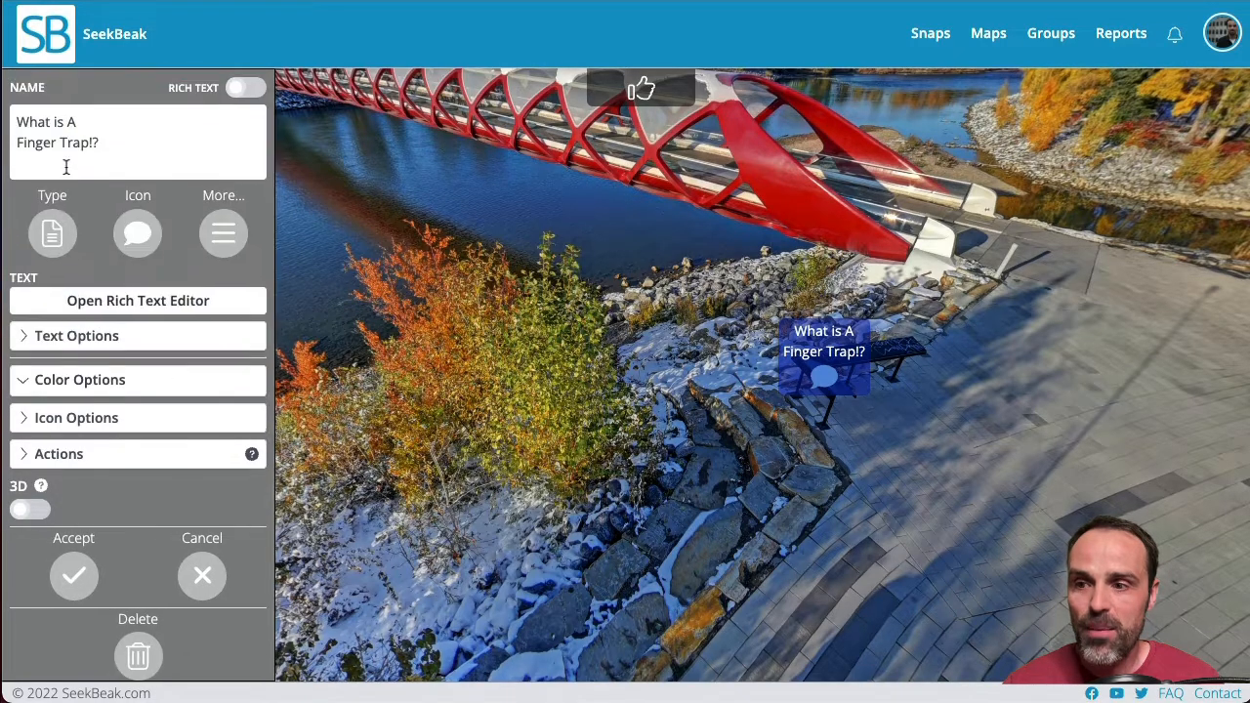
# - Scale the hotspot's icon to 1.2, look through the remaining icon options, and close them
pyautogui.click(76, 418)
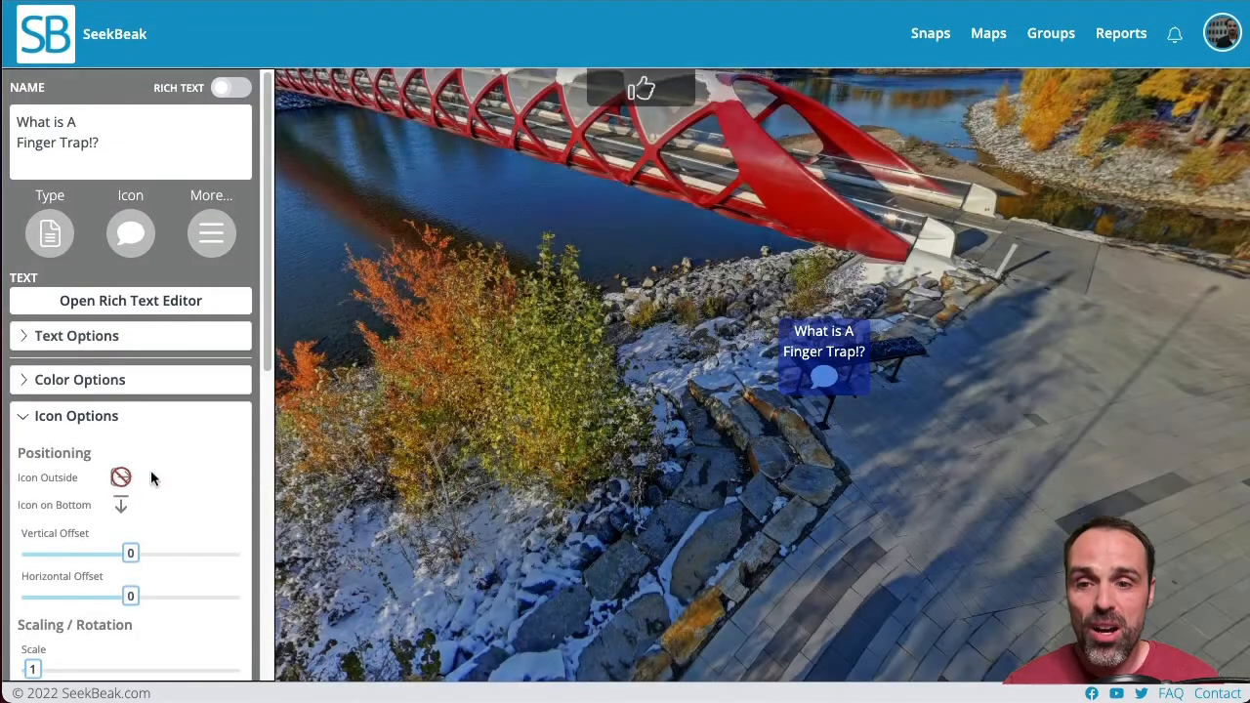
pyautogui.scroll(-1, 152, 474)
pyautogui.scroll(-2, 150, 478)
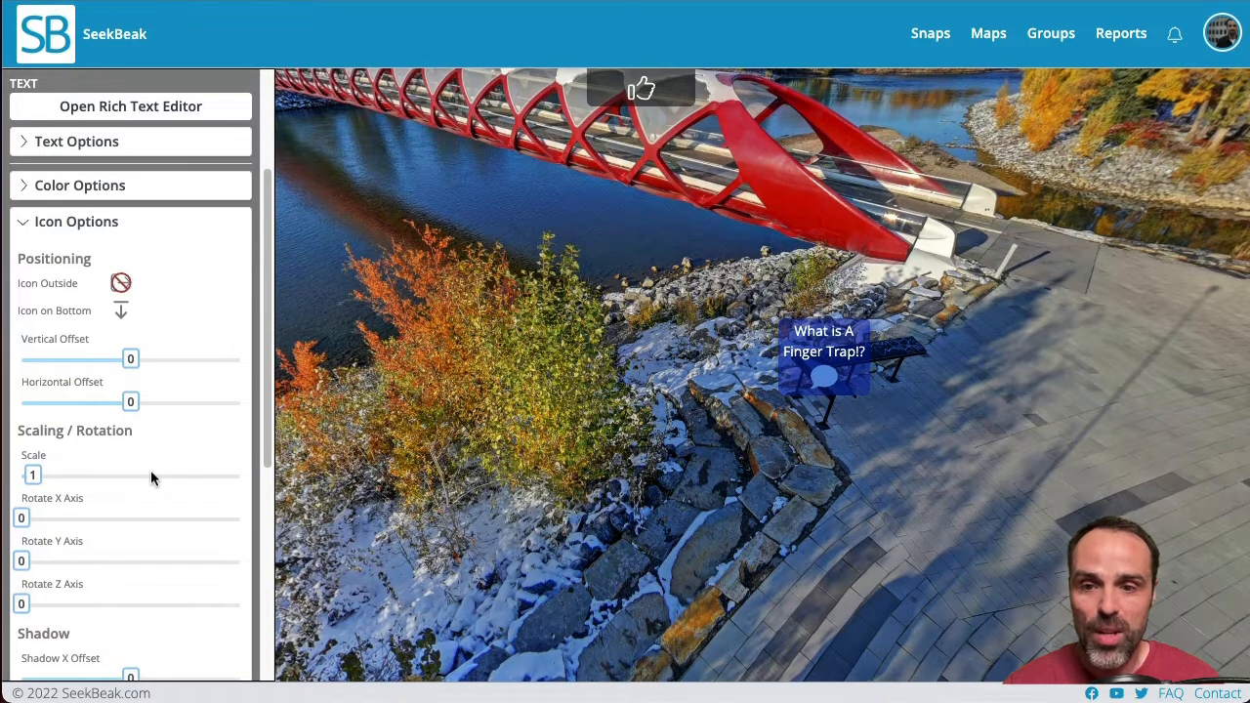
pyautogui.scroll(-1, 151, 478)
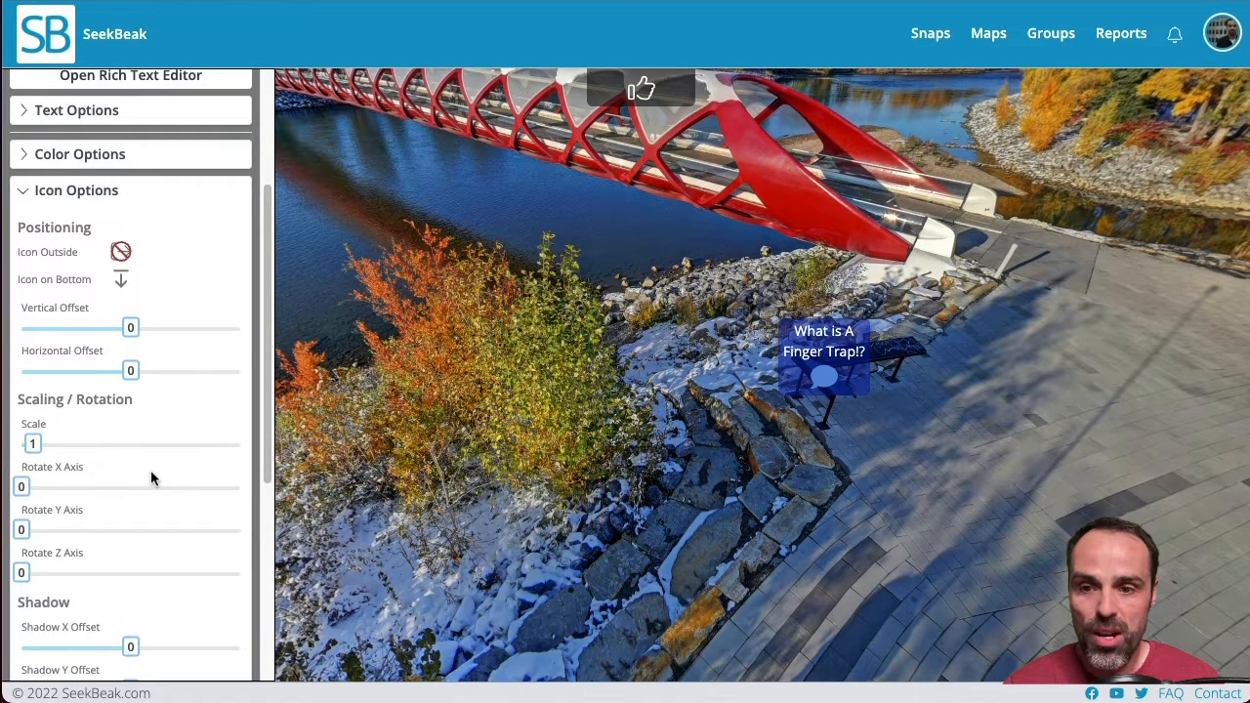
pyautogui.scroll(-2, 151, 477)
pyautogui.moveTo(46, 331)
pyautogui.mouseDown()
pyautogui.moveTo(78, 339)
pyautogui.moveTo(41, 344)
pyautogui.mouseUp()
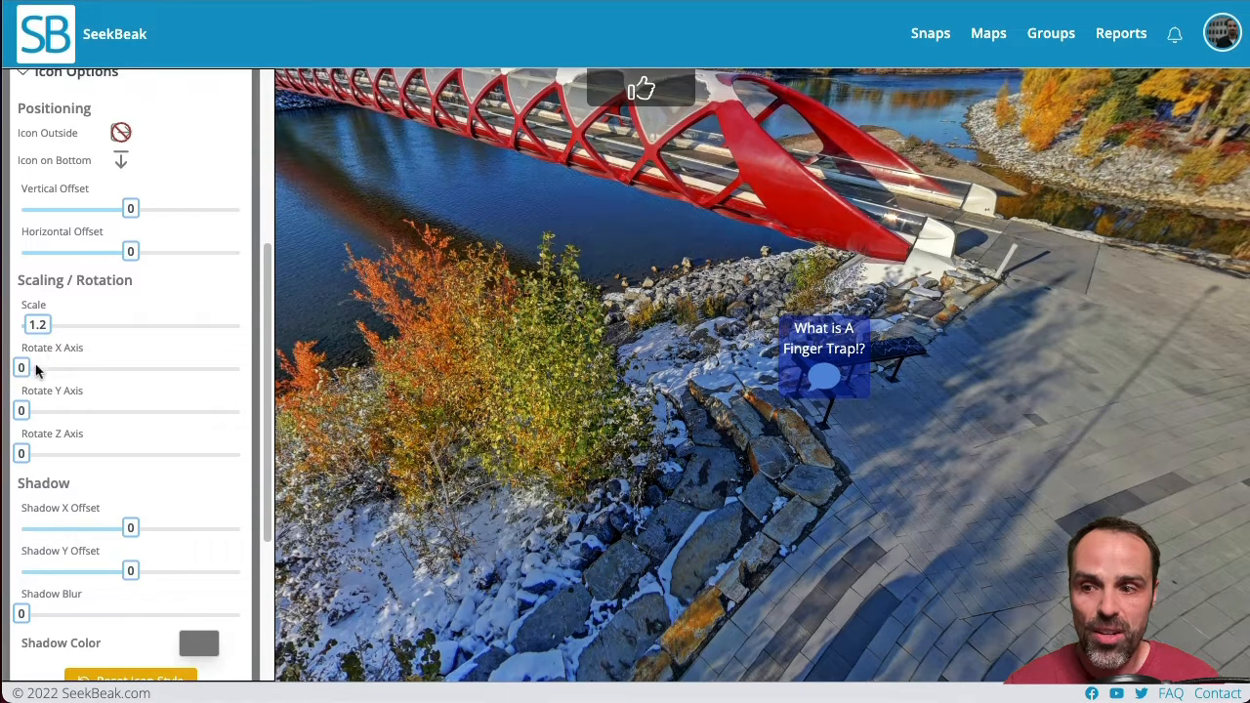
pyautogui.moveTo(23, 414)
pyautogui.mouseDown()
pyautogui.moveTo(98, 416)
pyautogui.moveTo(15, 420)
pyautogui.mouseUp()
pyautogui.scroll(-3, 132, 503)
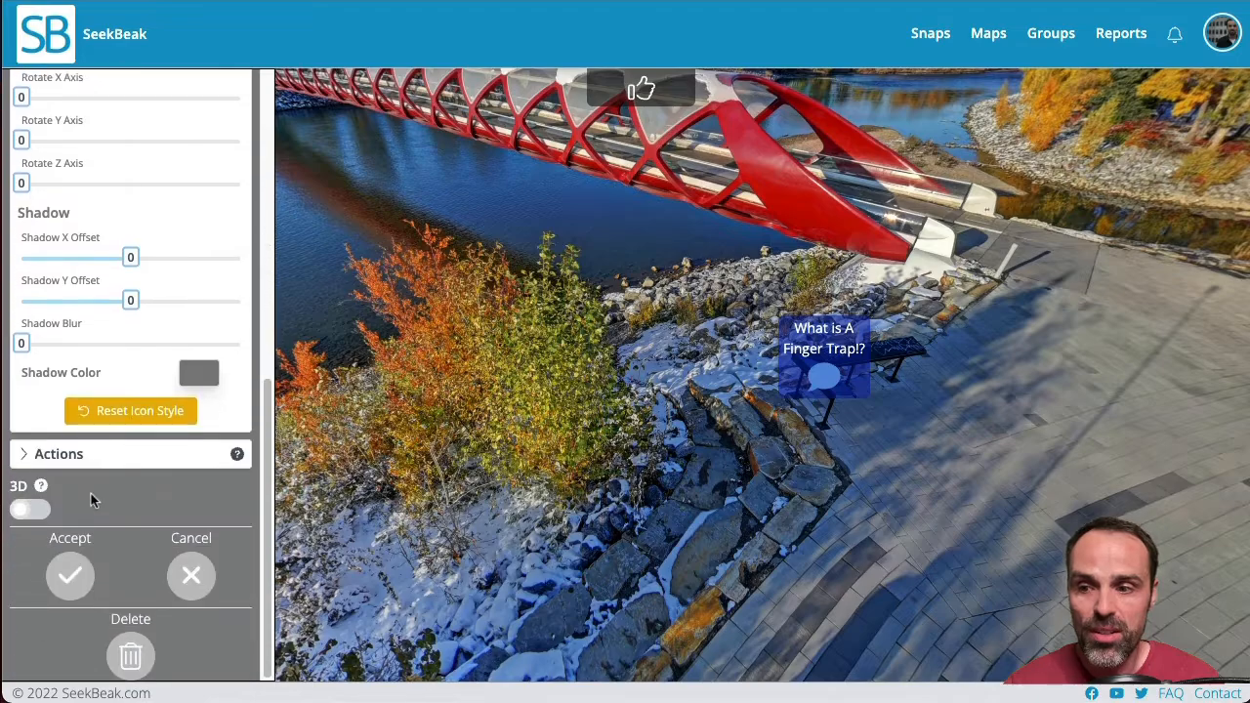
pyautogui.scroll(5, 98, 347)
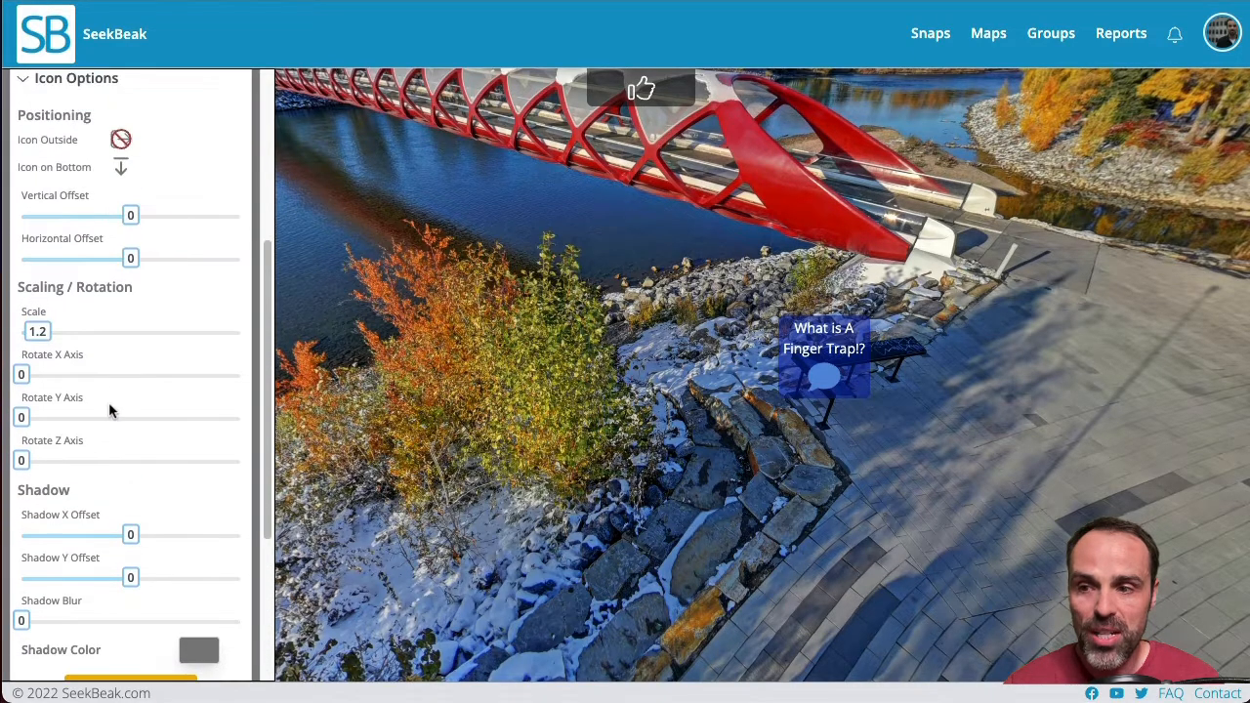
pyautogui.click(74, 285)
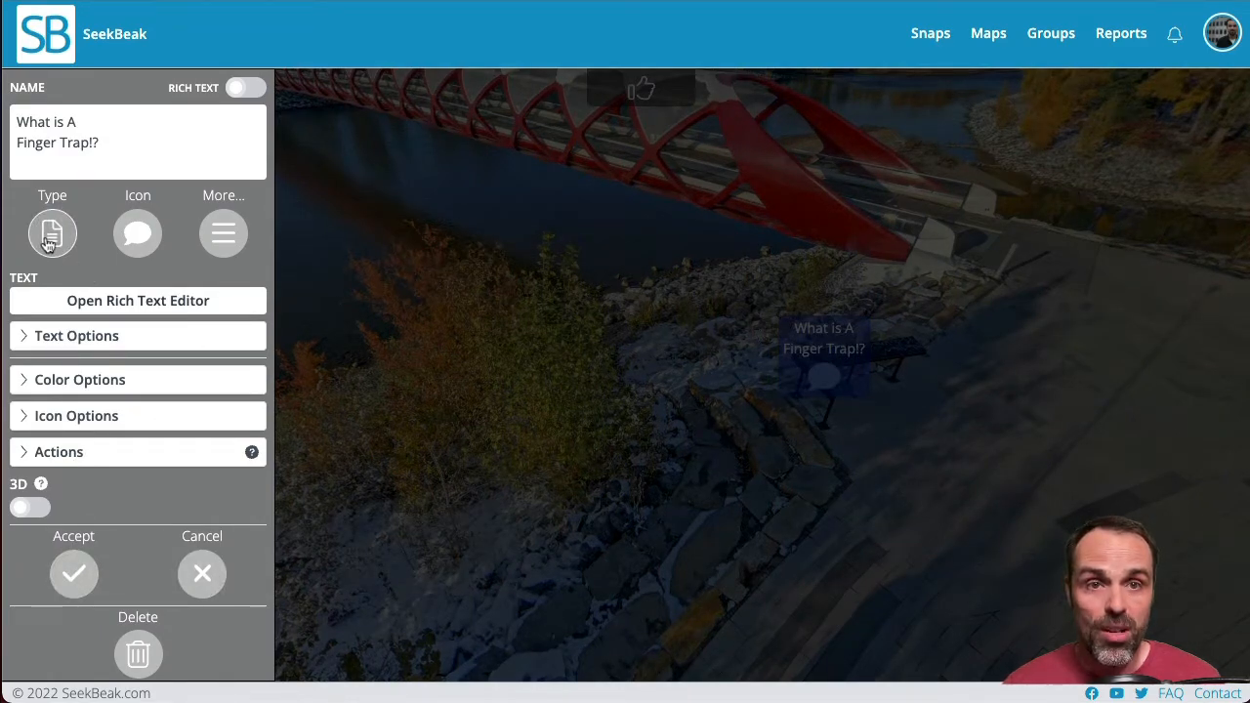
# - Change the hotspot type to Image and add fingertrap1.jpg and fingertrap2.jpg to the snap's file manager for upload
pyautogui.click(51, 244)
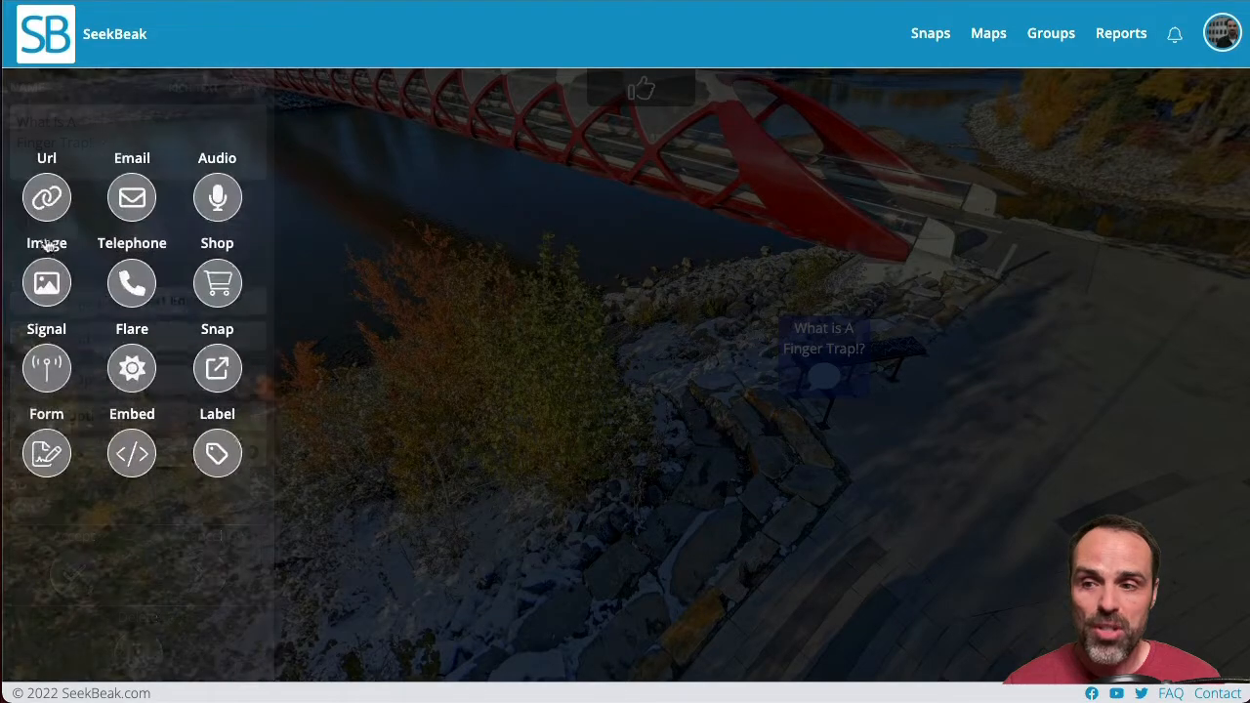
pyautogui.click(44, 304)
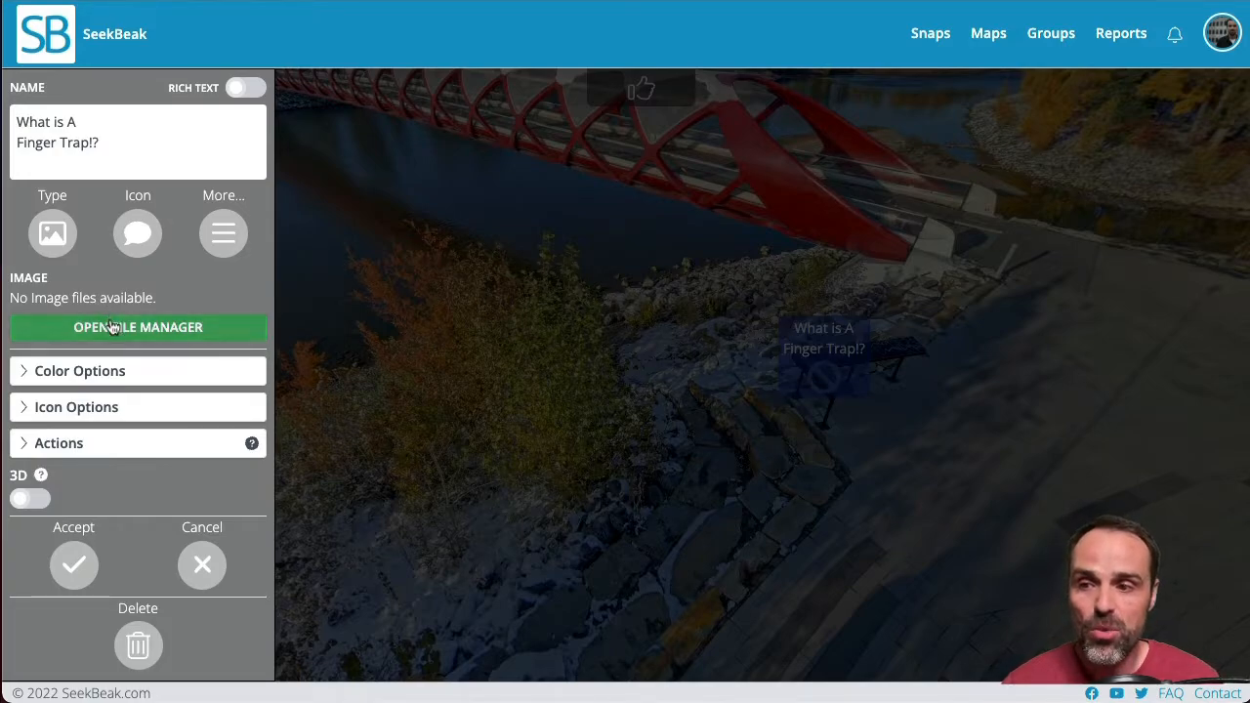
pyautogui.click(114, 327)
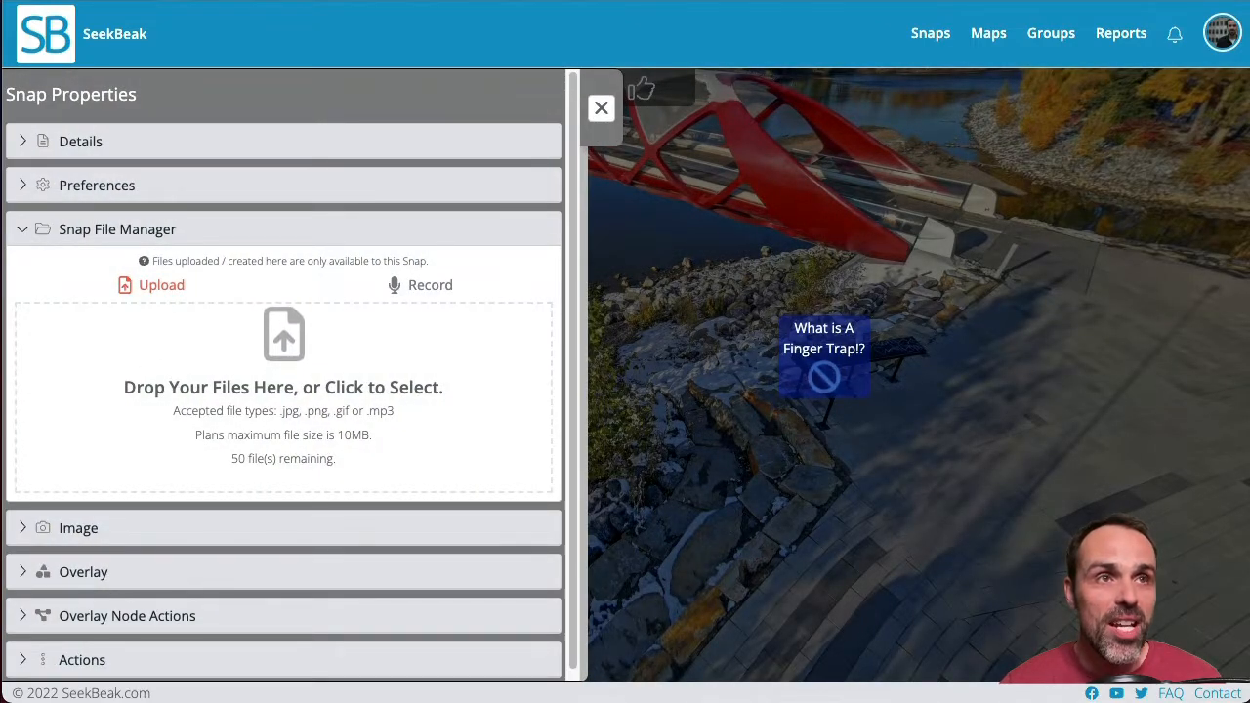
pyautogui.moveTo(455, 262); pyautogui.dragTo(267, 428)
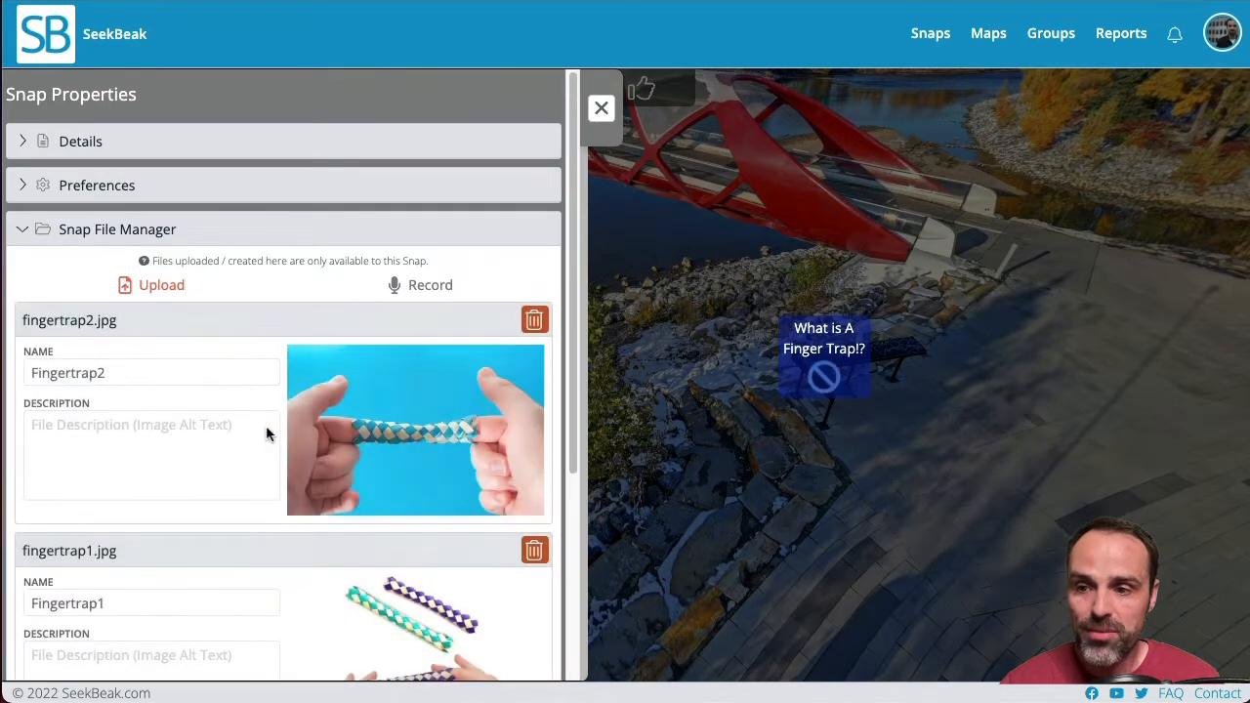
pyautogui.scroll(-2, 185, 469)
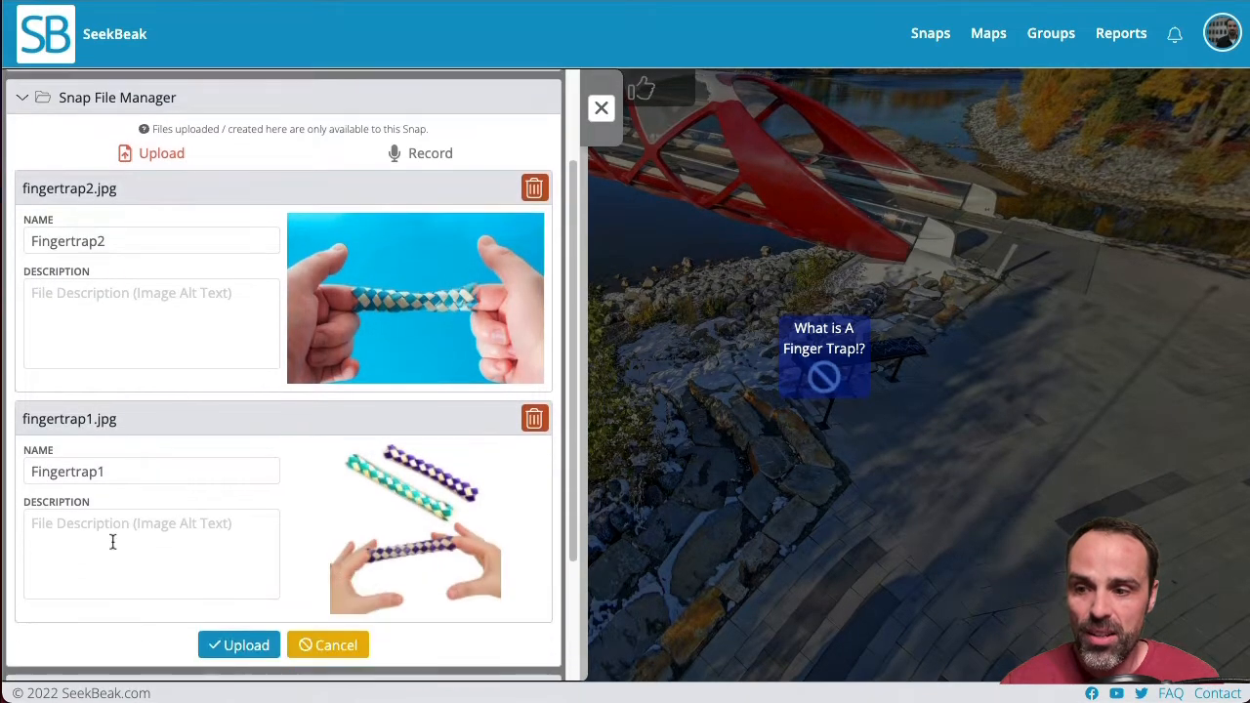
# - Describe the Fingertrap1 image as "This is what a finger trap looks like!" and upload both images
pyautogui.click(234, 646)
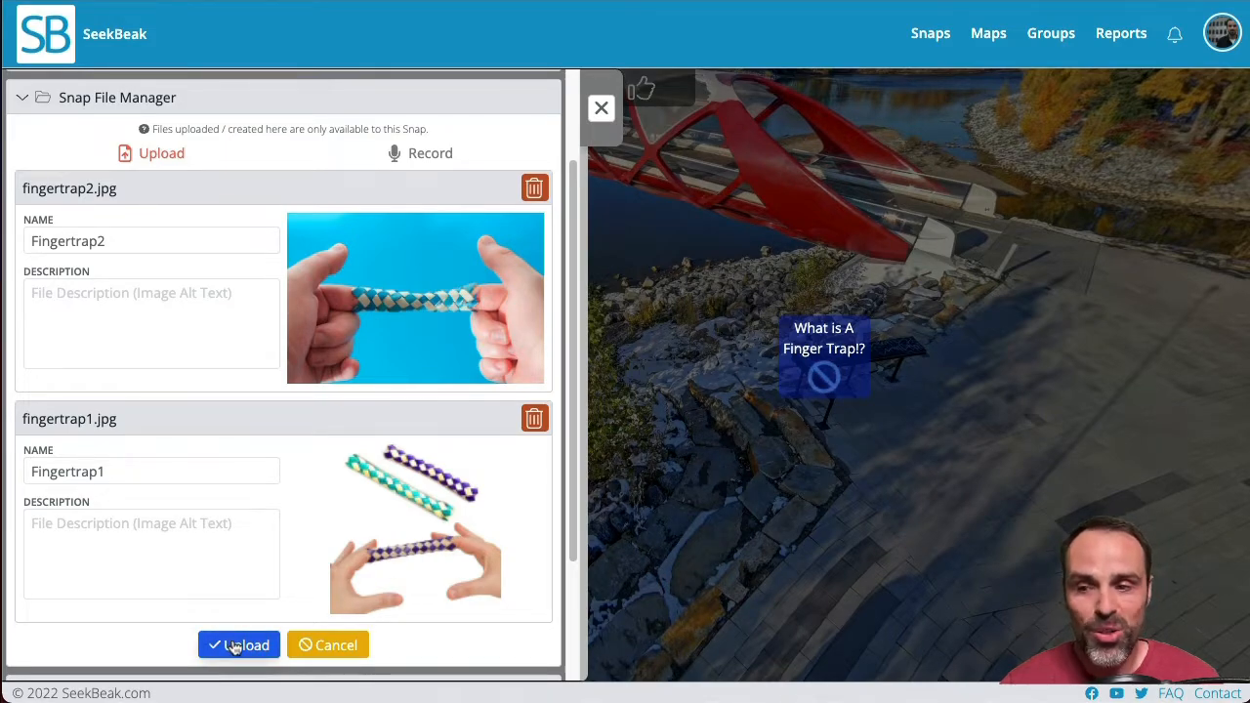
pyautogui.click(147, 544)
pyautogui.write('Thi')
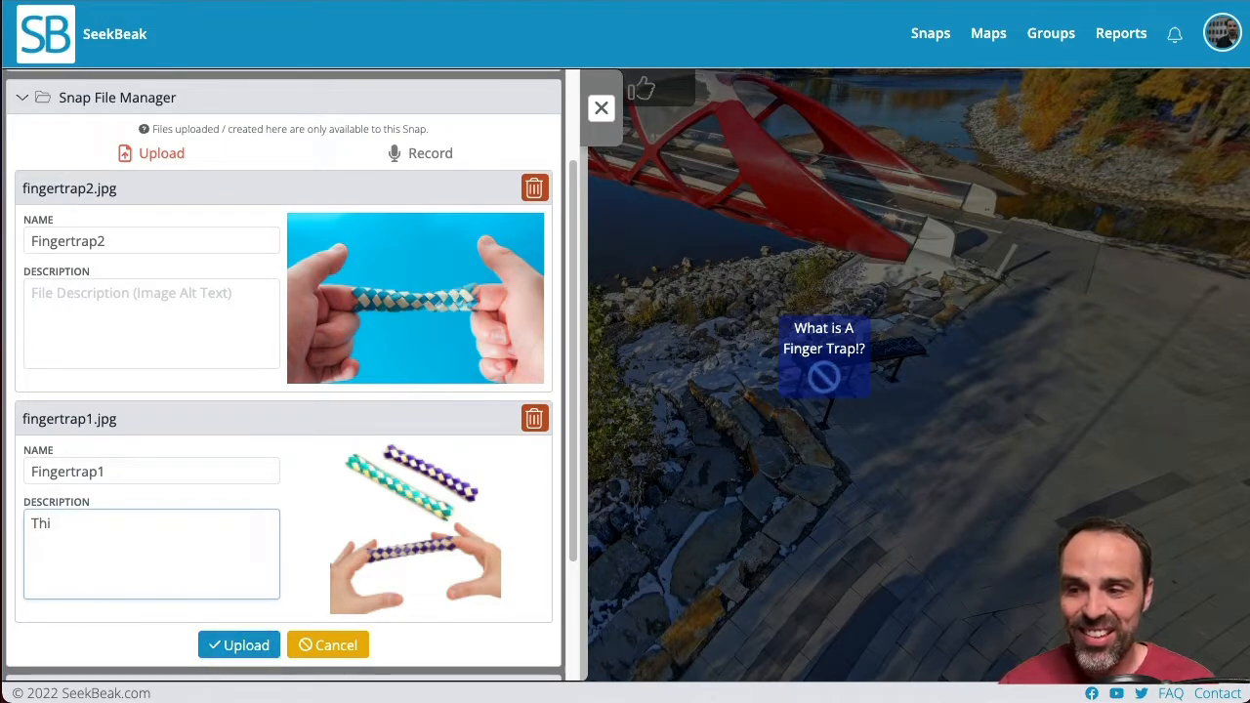
pyautogui.write('s is what a finger trap looks like!')
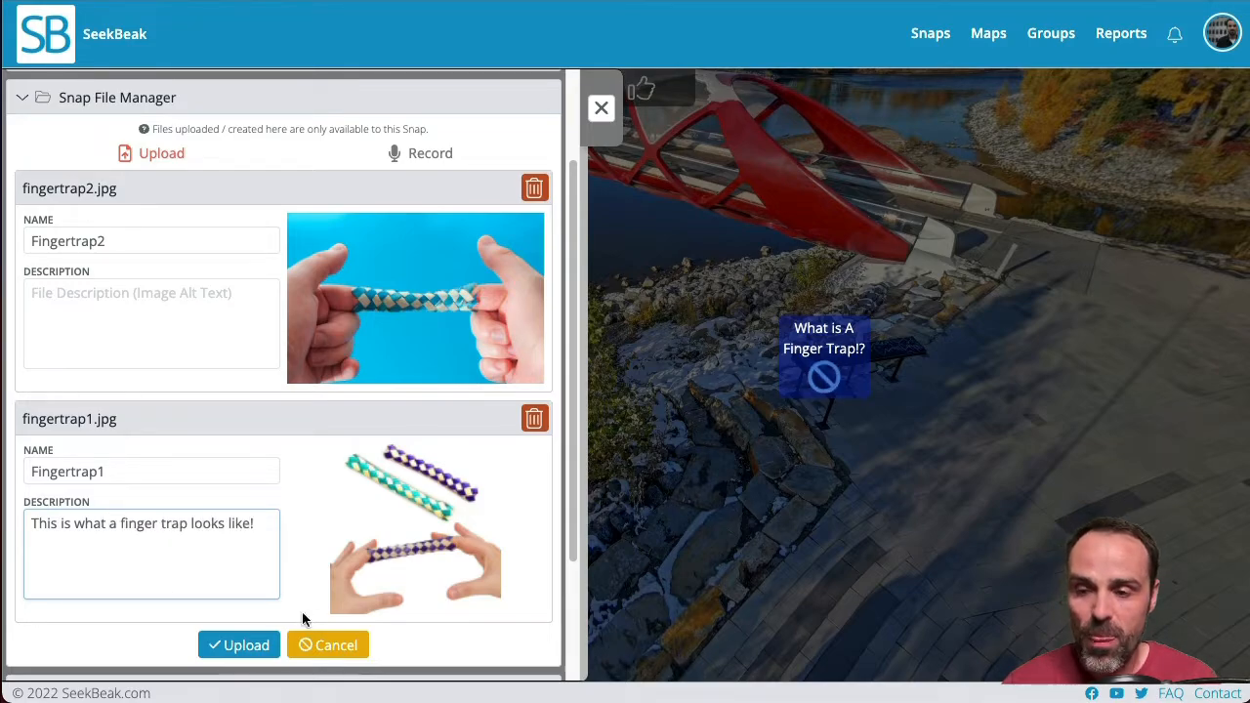
pyautogui.click(245, 645)
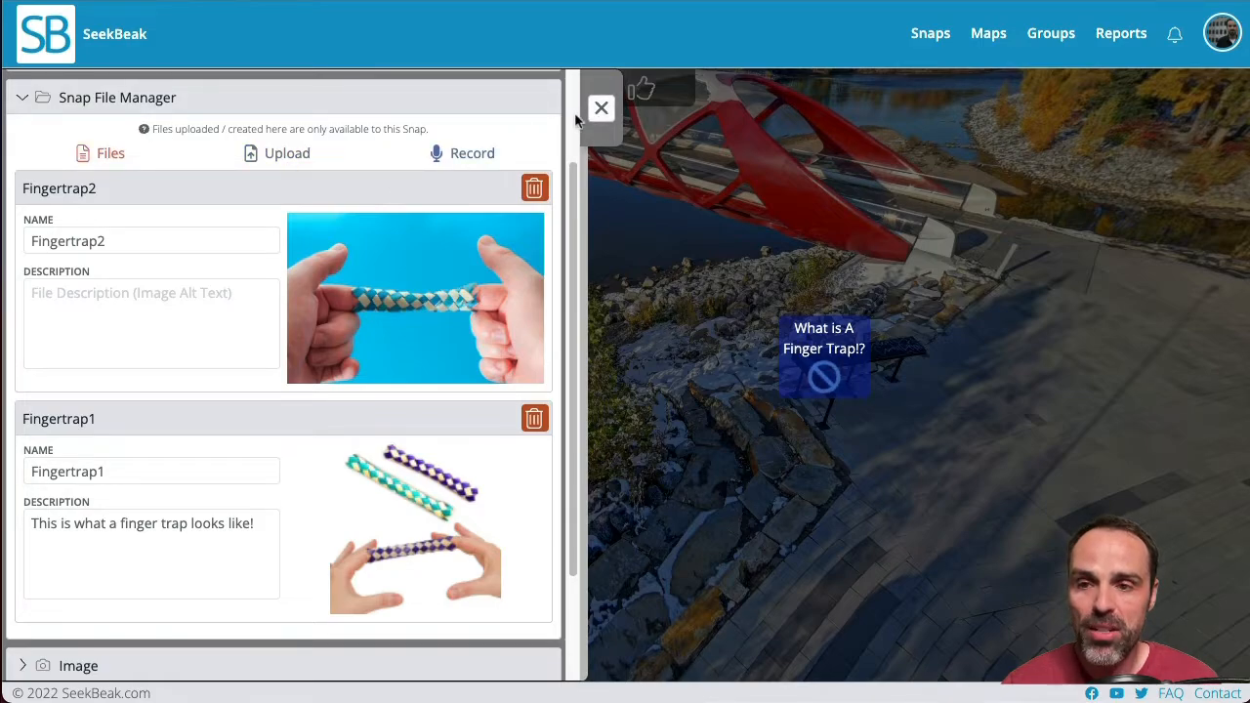
# - Leave the file manager, add the Fingertrap2 image to the hotspot, accept it and save the snap
pyautogui.click(601, 109)
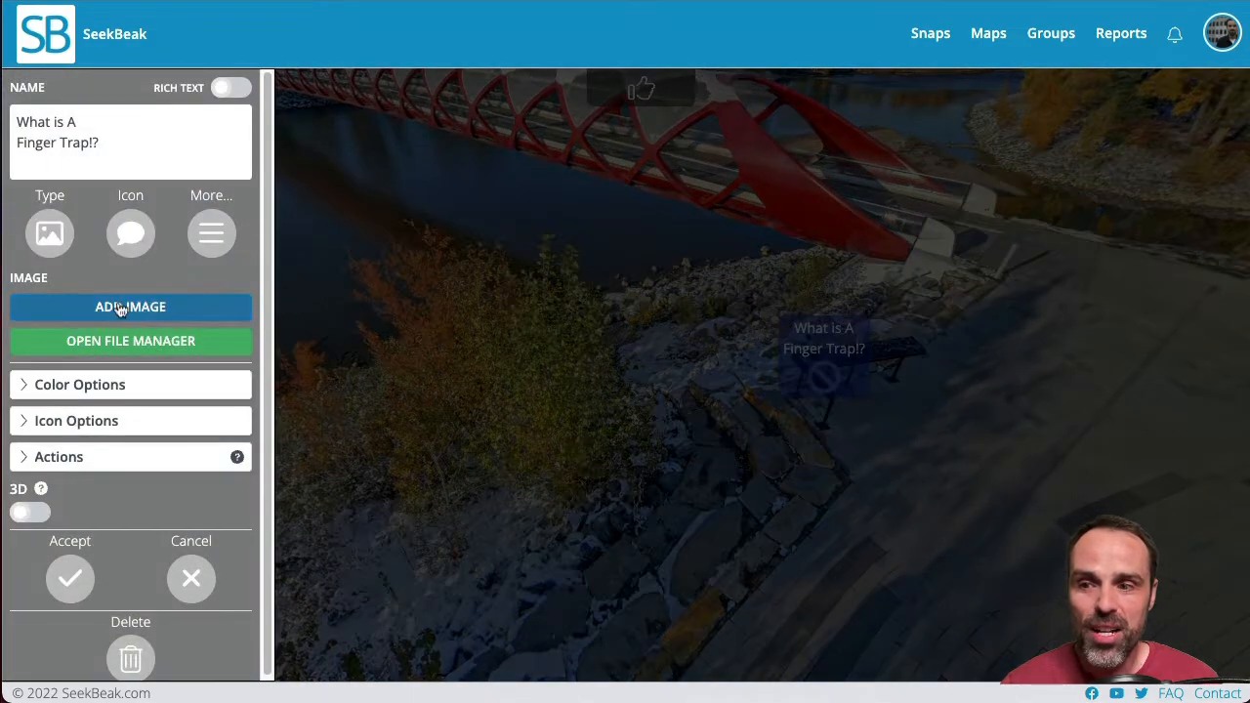
pyautogui.click(129, 307)
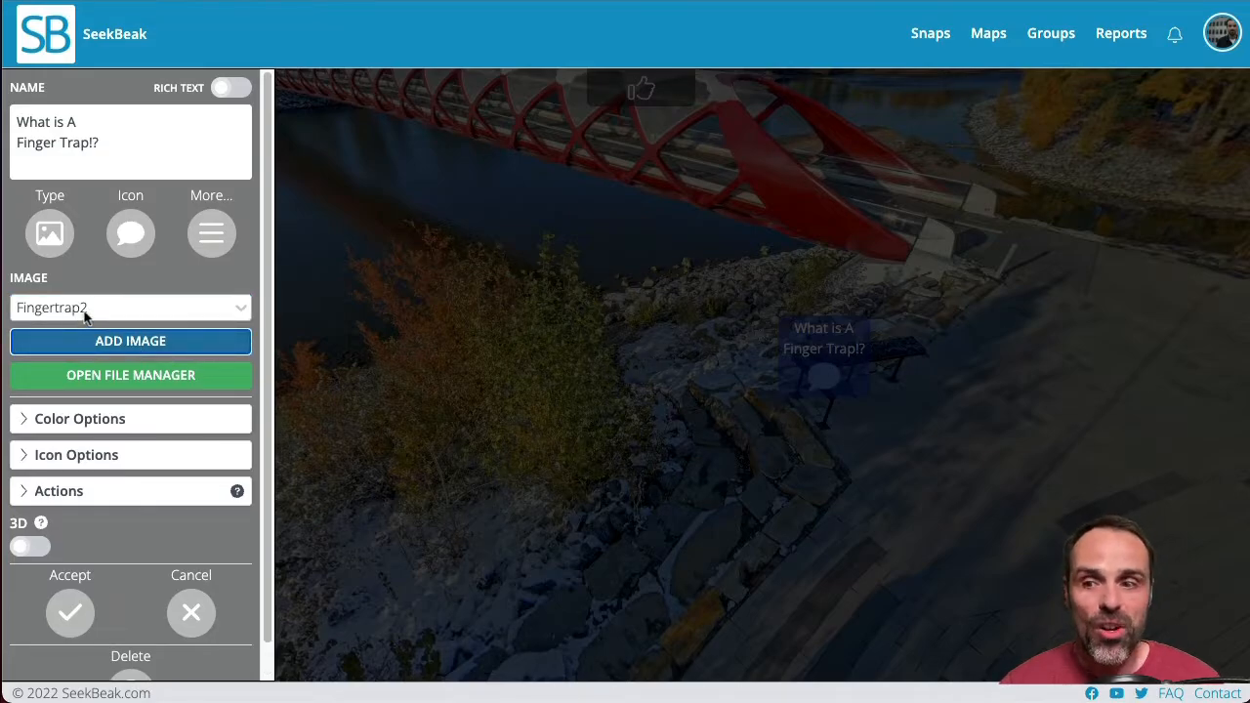
pyautogui.click(69, 612)
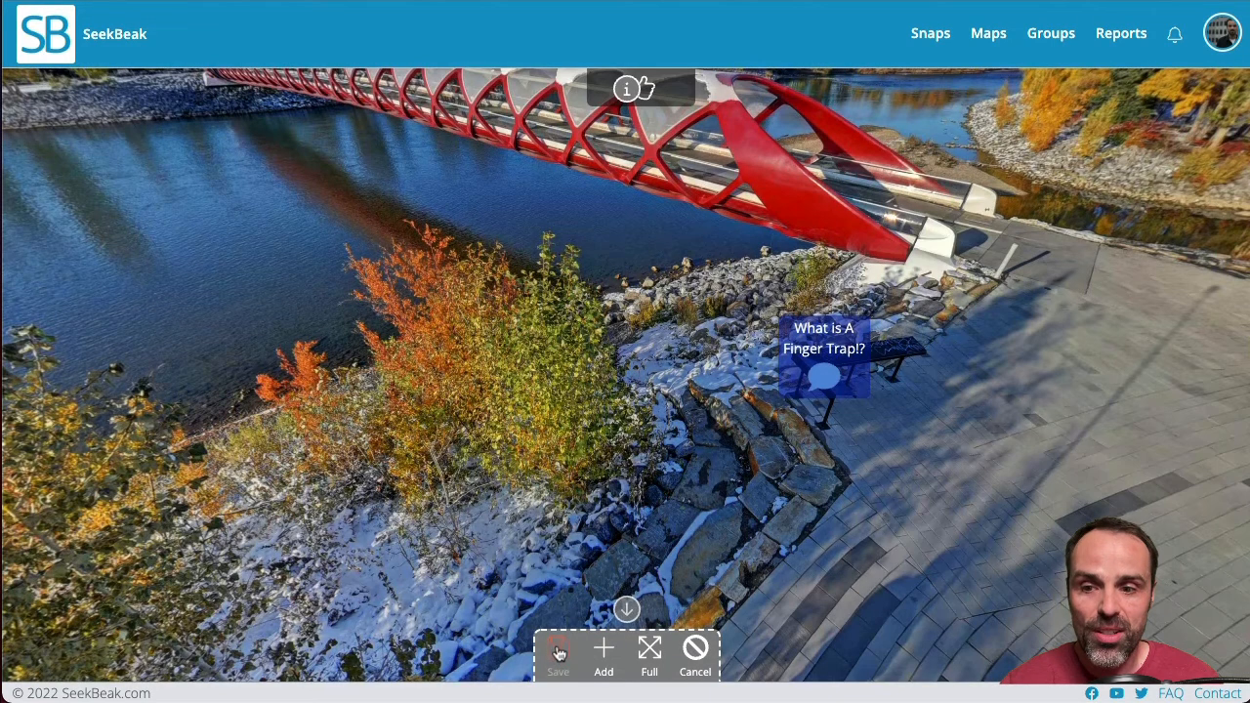
pyautogui.click(559, 652)
# - Test the "What is A Finger Trap!?" hotspot by opening its image popup and closing it
pyautogui.click(826, 344)
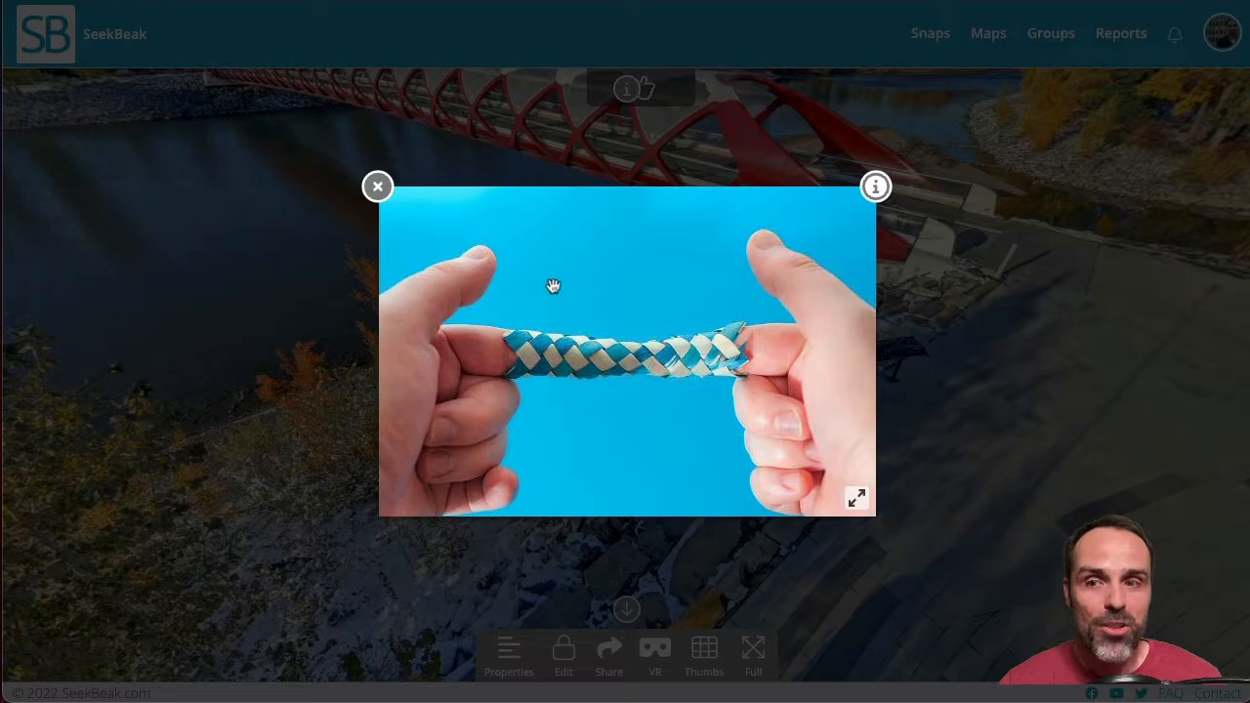
pyautogui.click(378, 187)
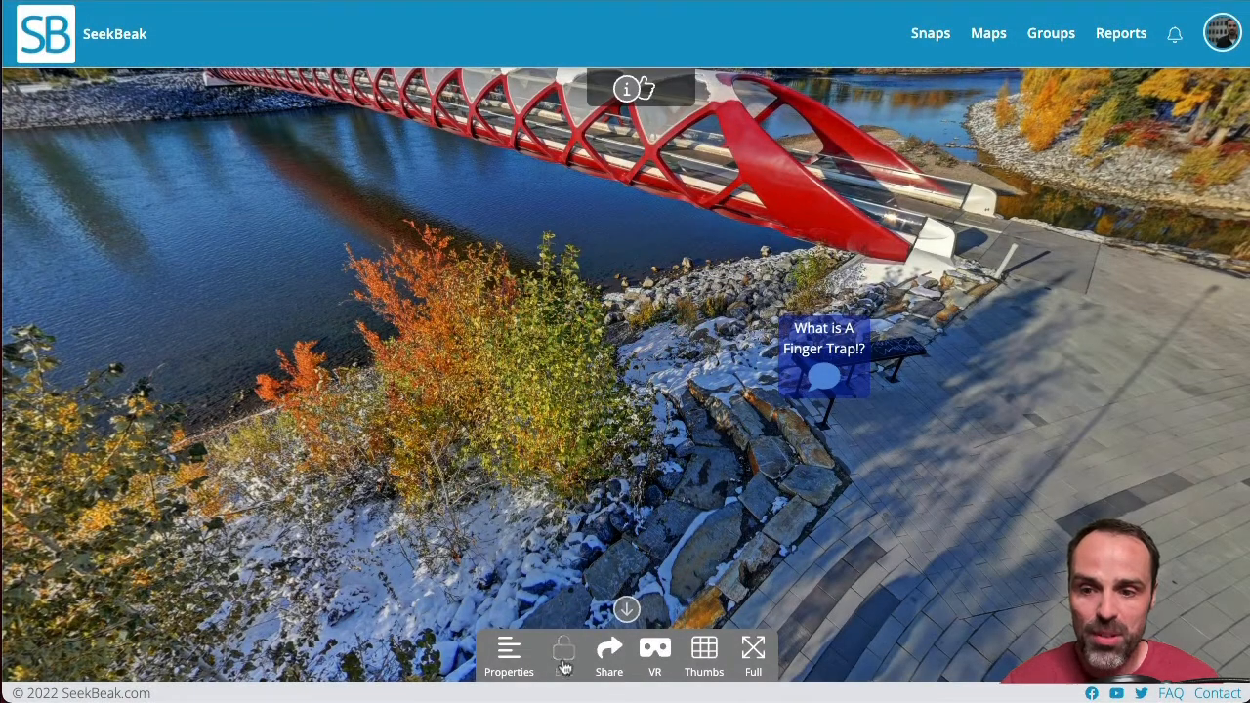
# - Reopen the finger trap hotspot for editing and add Fingertrap1 as its second image
pyautogui.click(563, 652)
pyautogui.click(821, 359)
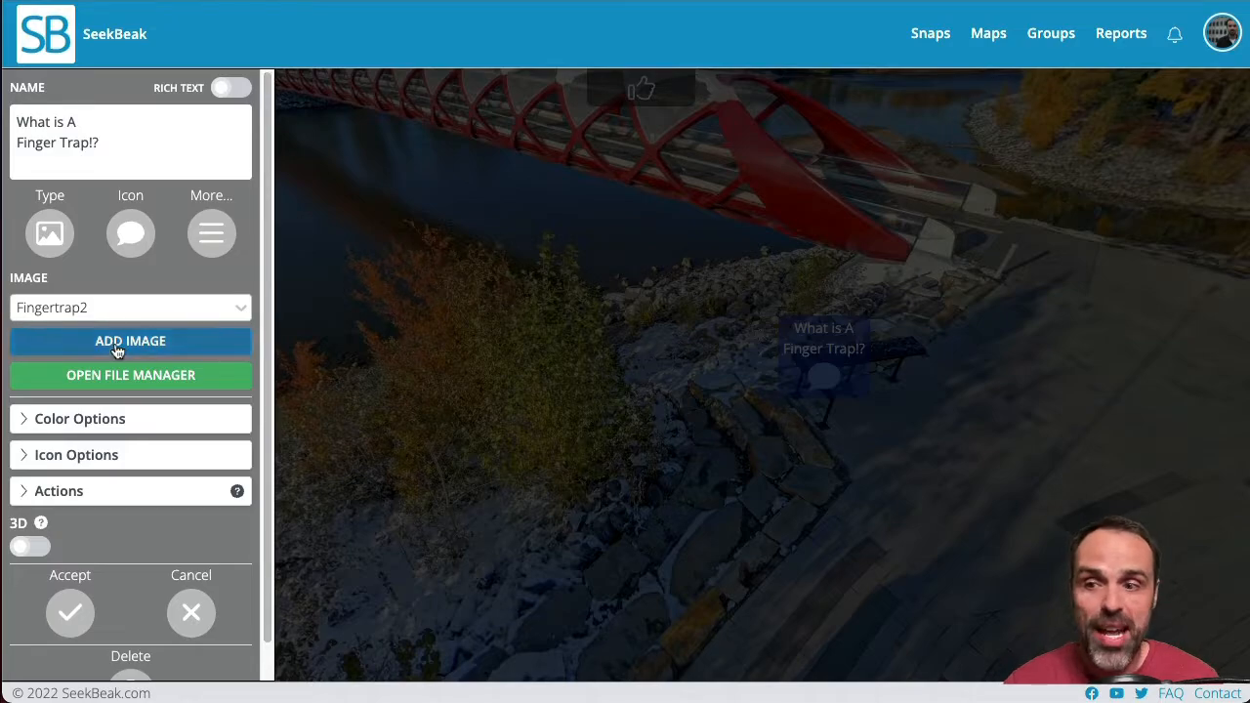
pyautogui.click(116, 346)
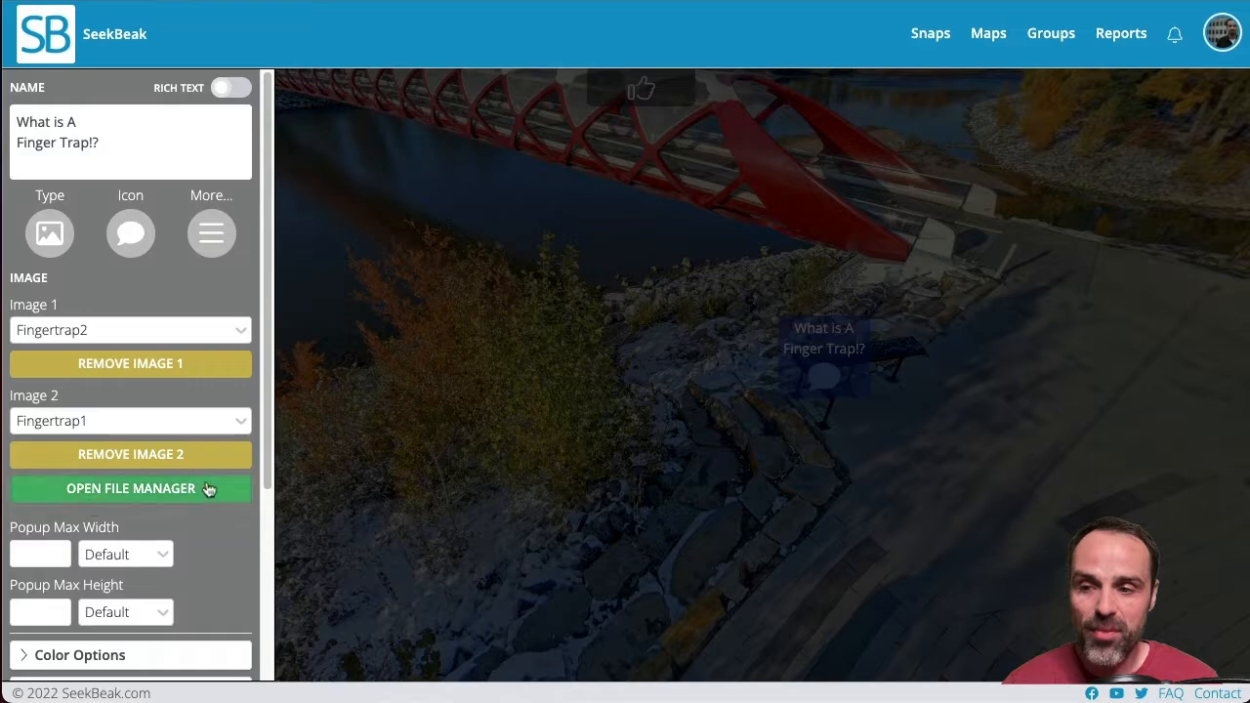
# - Accept the two-image setup of the finger trap hotspot and save the snap
pyautogui.click(267, 525)
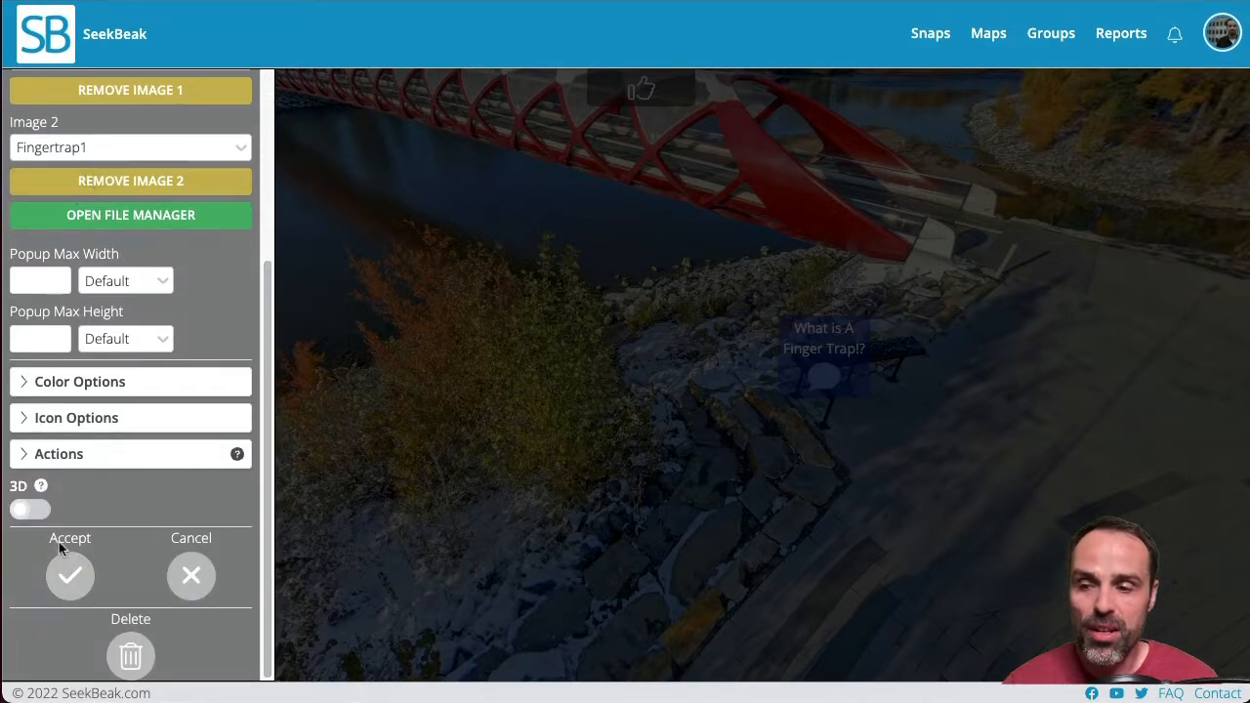
pyautogui.click(70, 569)
pyautogui.click(559, 648)
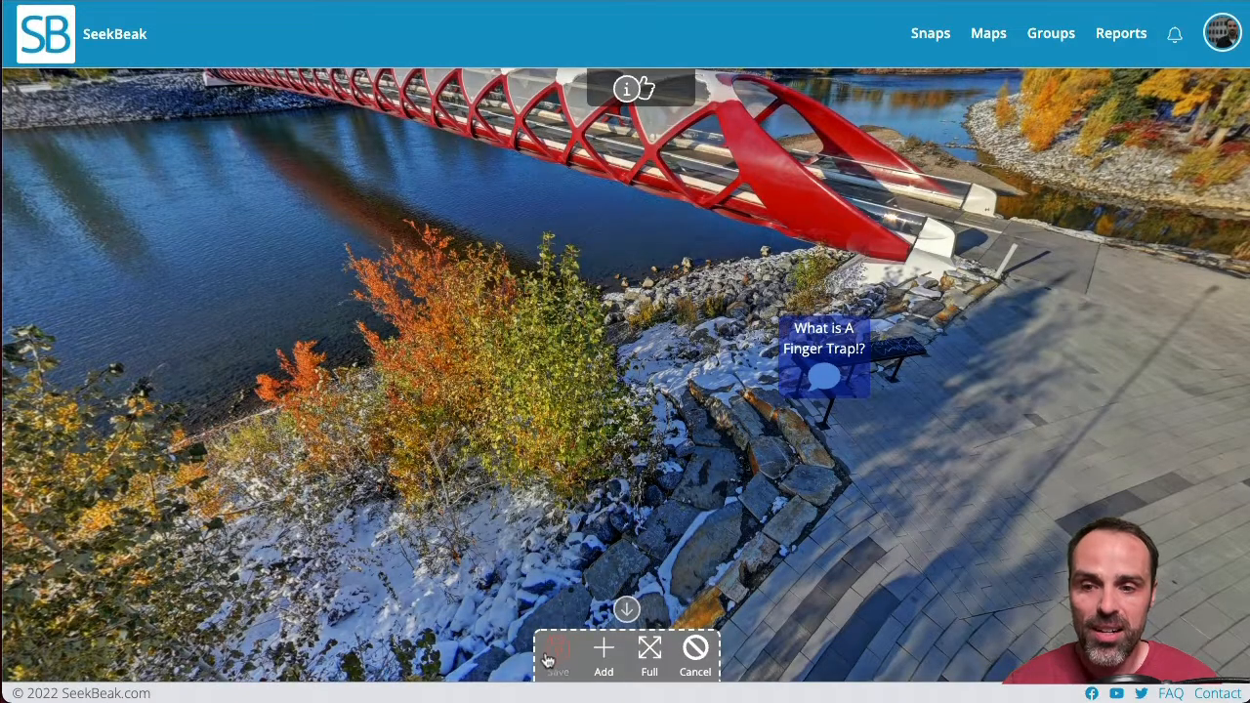
# - Open the "What is A Finger Trap!?" hotspot and swipe back and forth between its two images
pyautogui.click(827, 366)
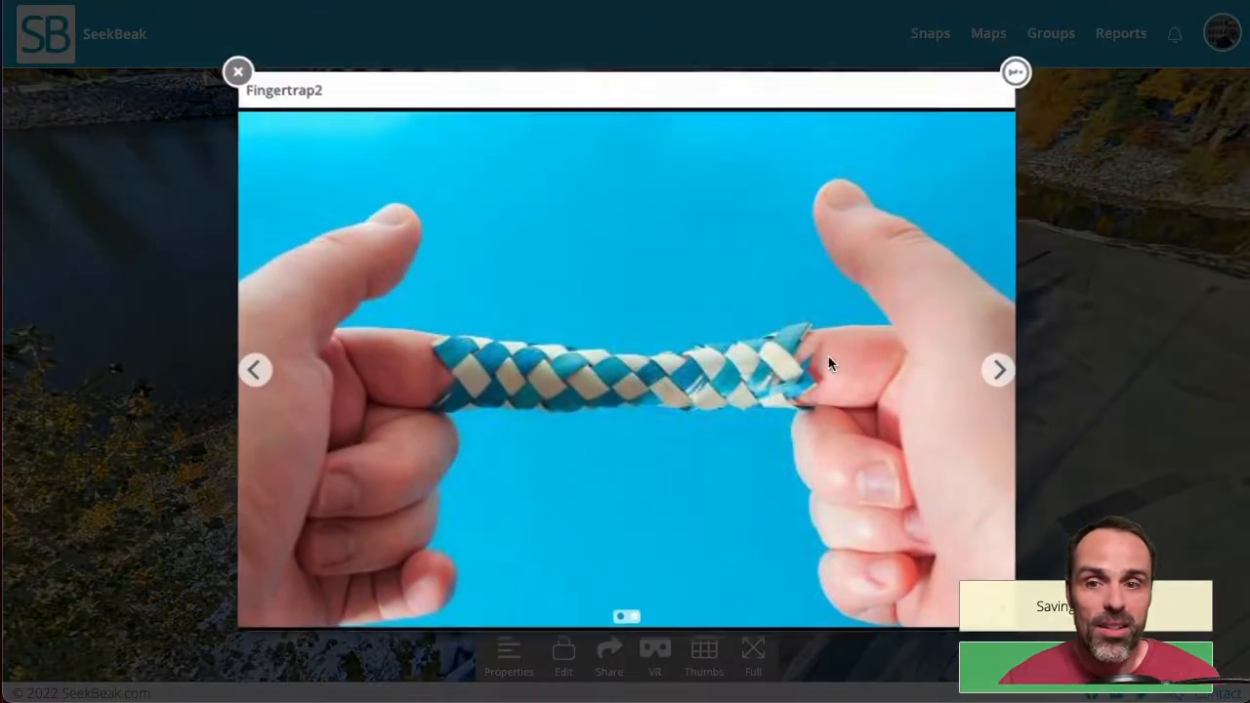
pyautogui.click(994, 375)
pyautogui.moveTo(553, 385); pyautogui.dragTo(941, 390)
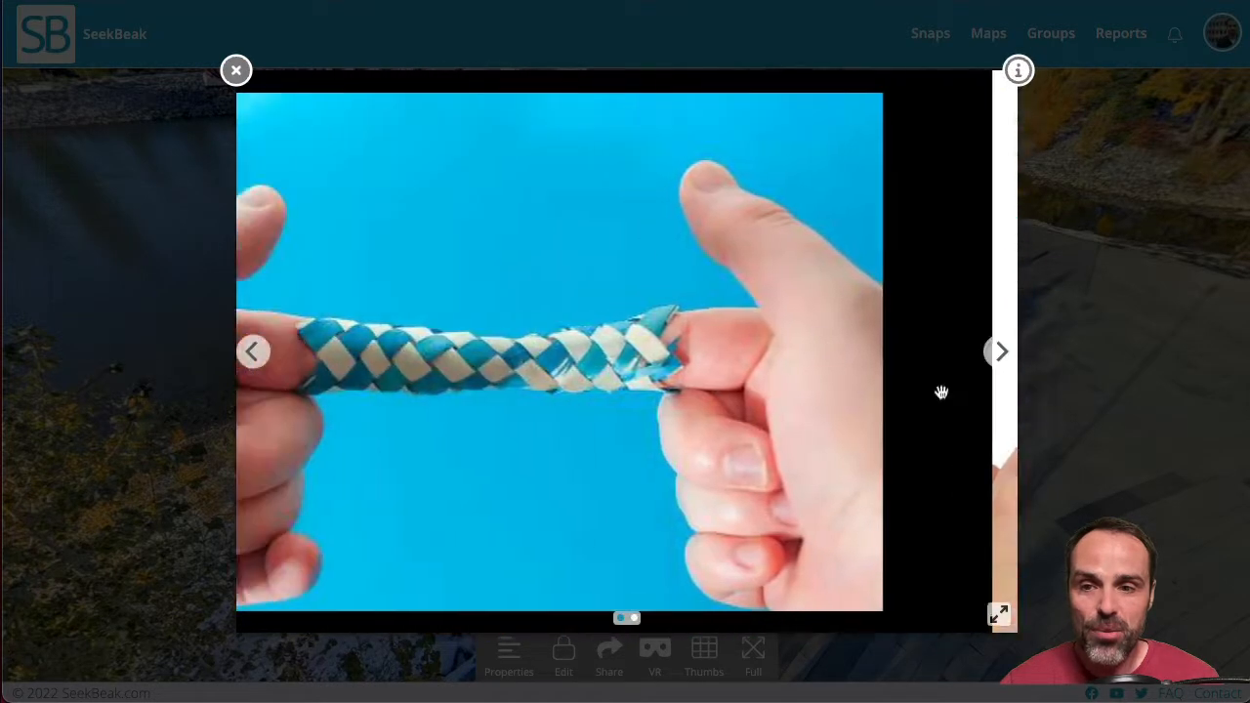
pyautogui.moveTo(734, 383); pyautogui.dragTo(302, 374)
pyautogui.moveTo(479, 387); pyautogui.dragTo(767, 396)
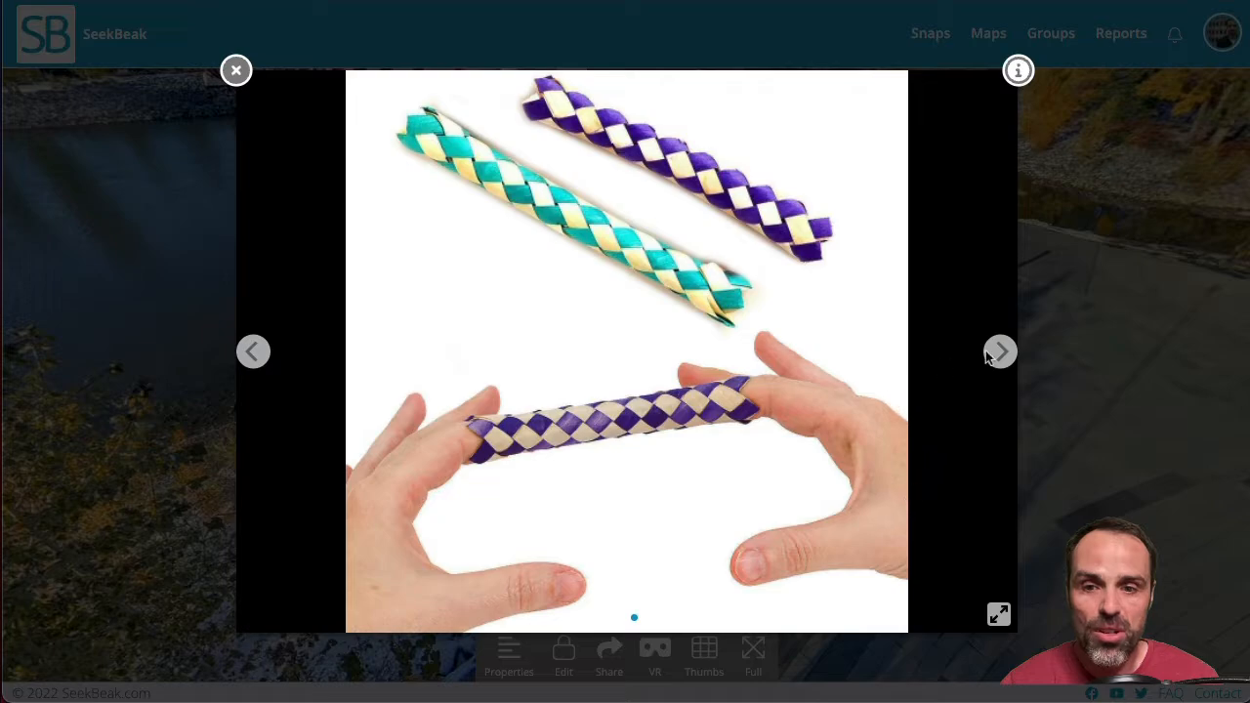
# - View the hotspot's image gallery in full screen, swipe to the Fingertrap2 image and leave full screen
pyautogui.click(998, 617)
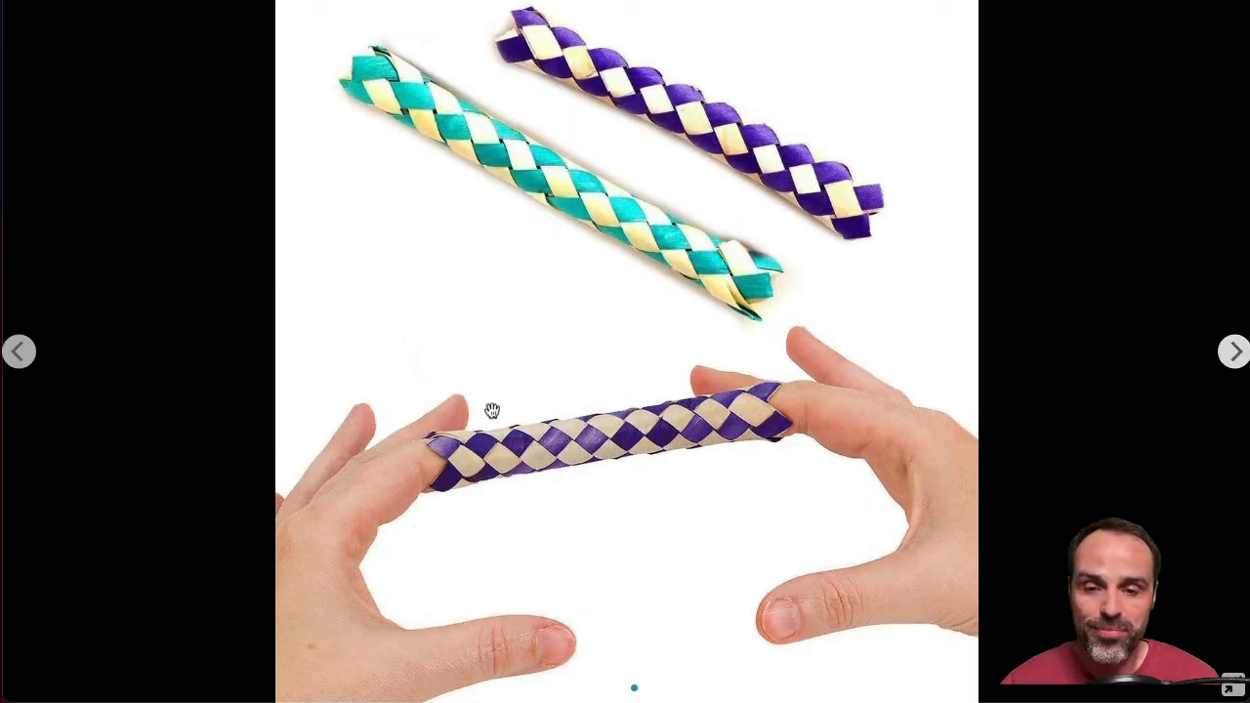
pyautogui.moveTo(190, 338); pyautogui.dragTo(720, 330)
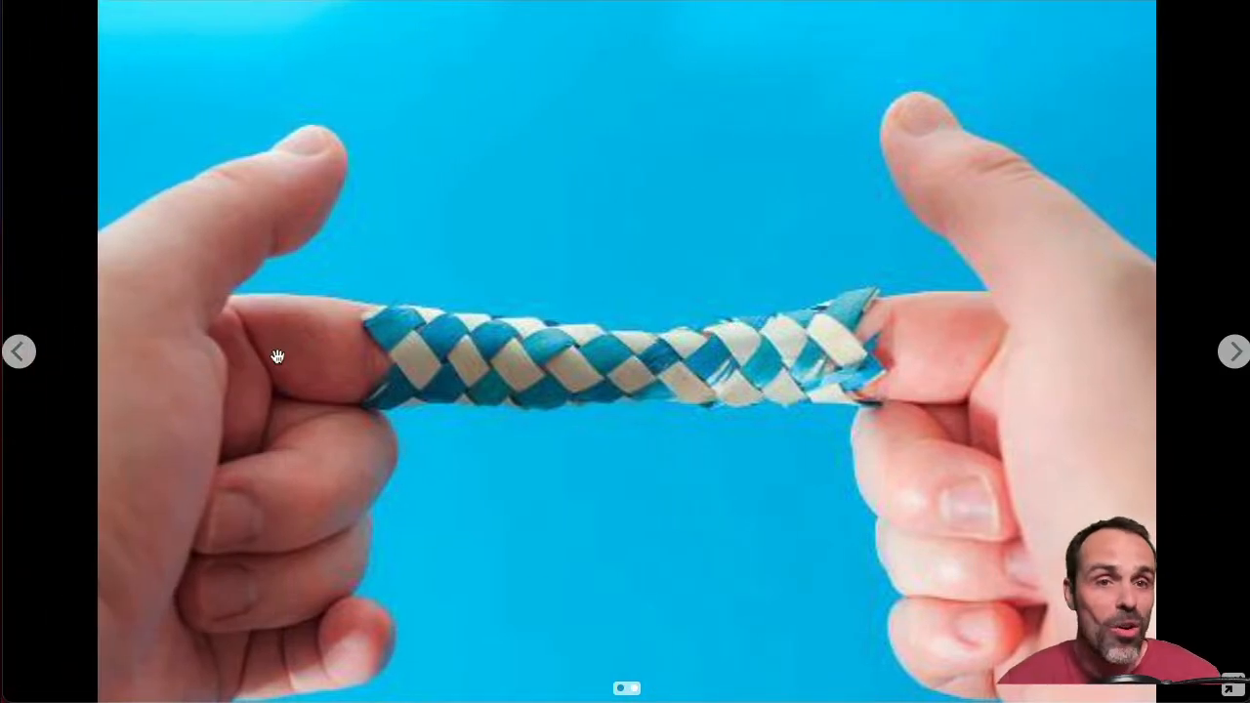
pyautogui.click(1233, 690)
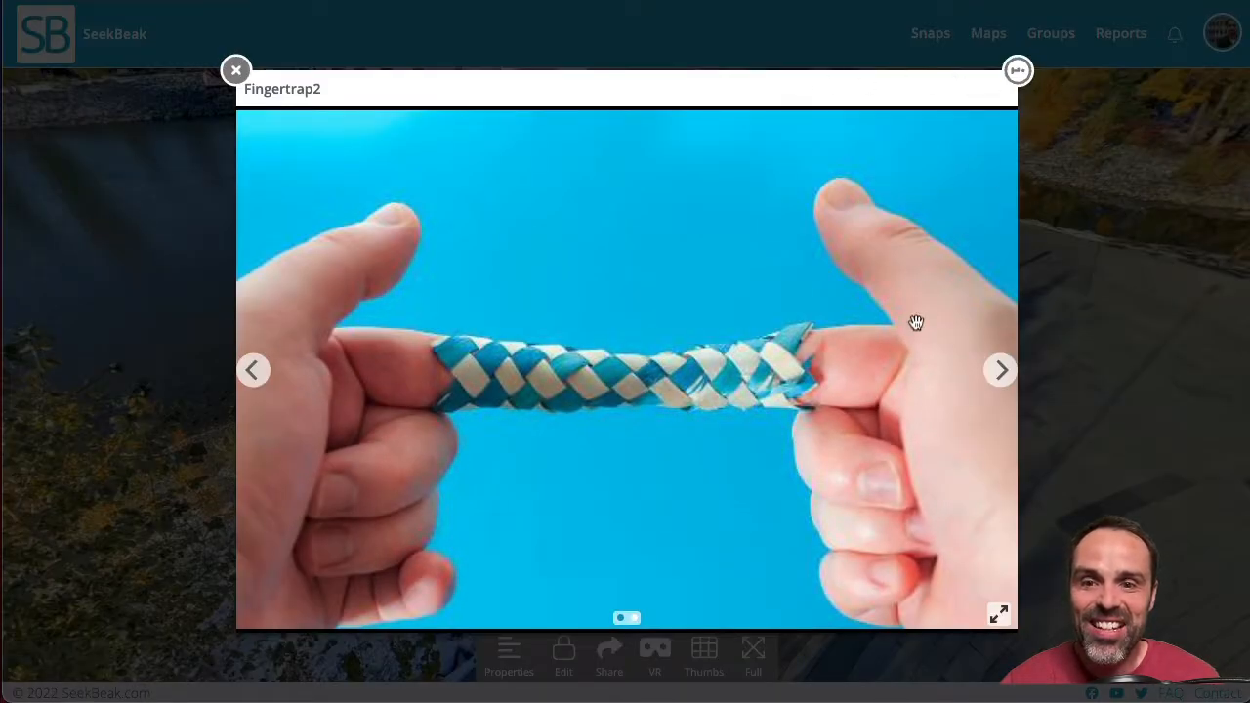
# - Switch to the Fingertrap1 image, show its title and description, and close the popup to return to the bridge view
pyautogui.click(987, 374)
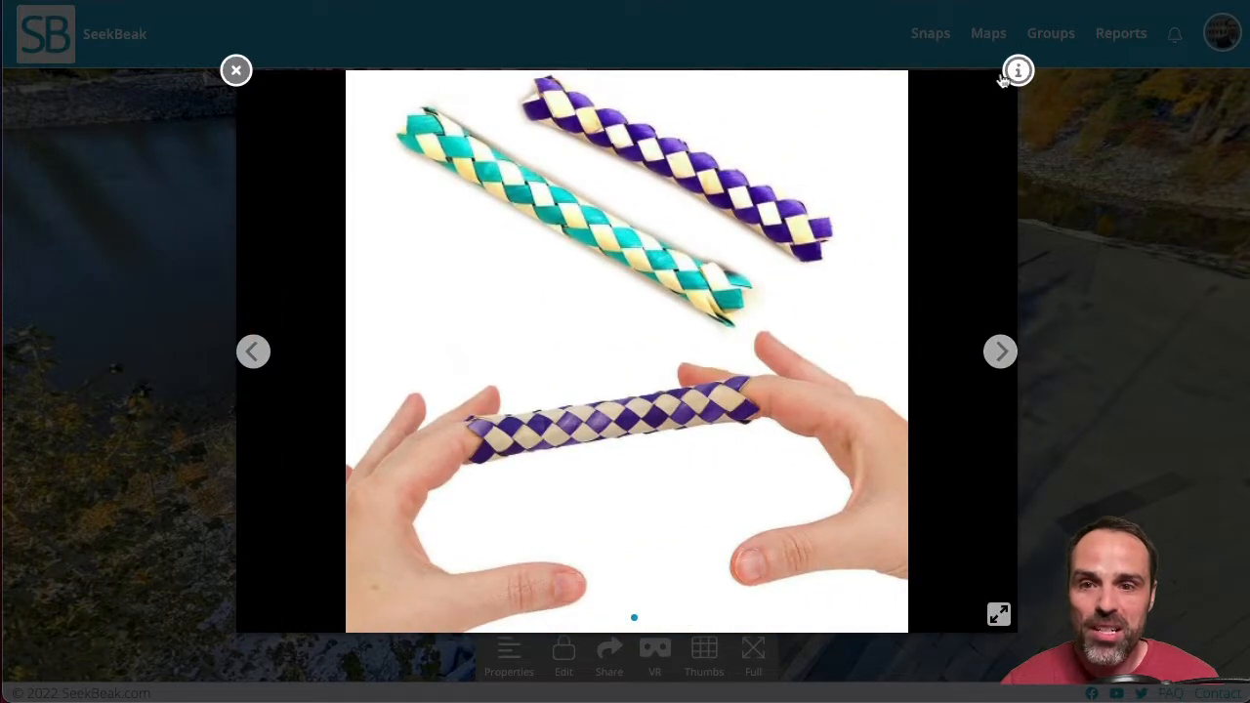
pyautogui.click(1014, 73)
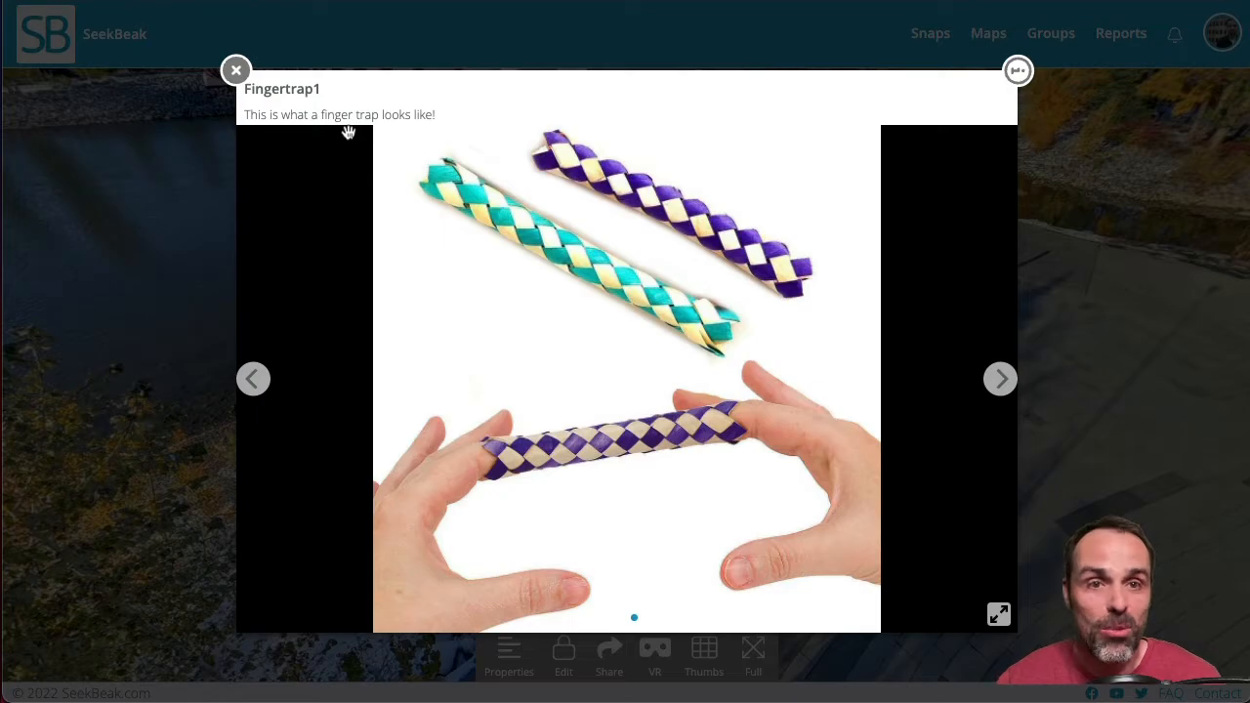
pyautogui.click(235, 73)
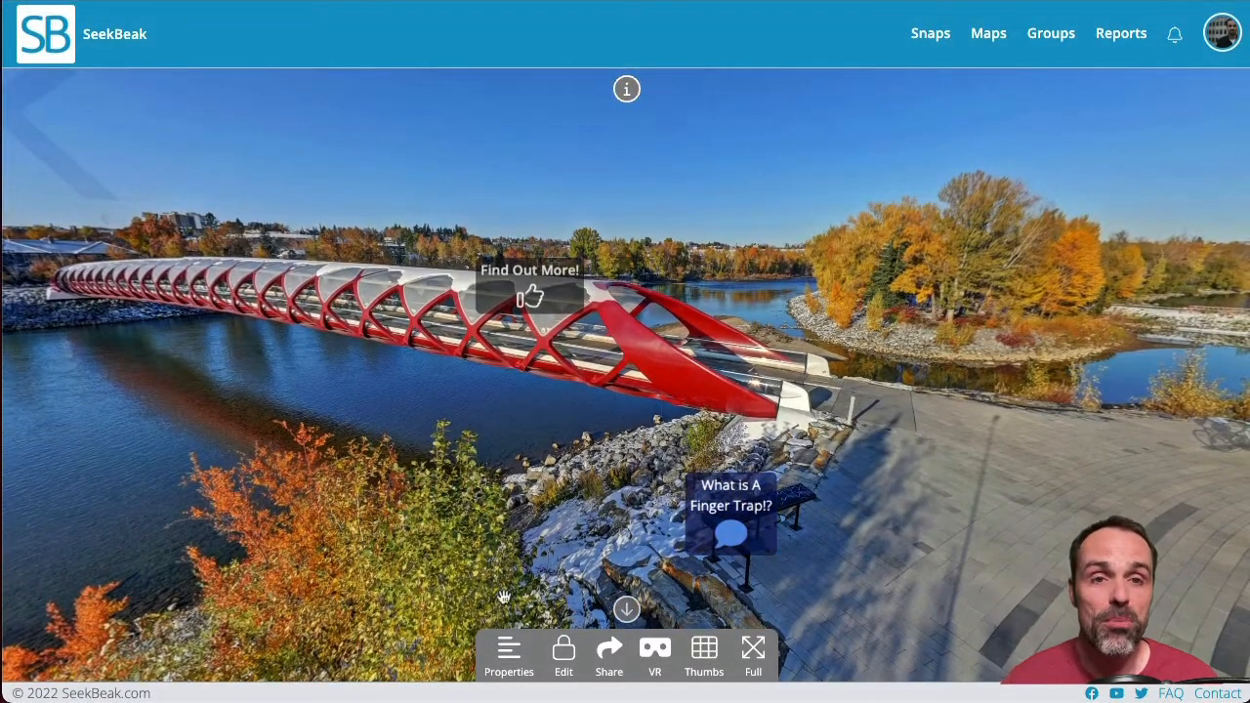
pyautogui.moveTo(404, 391); pyautogui.dragTo(497, 413)
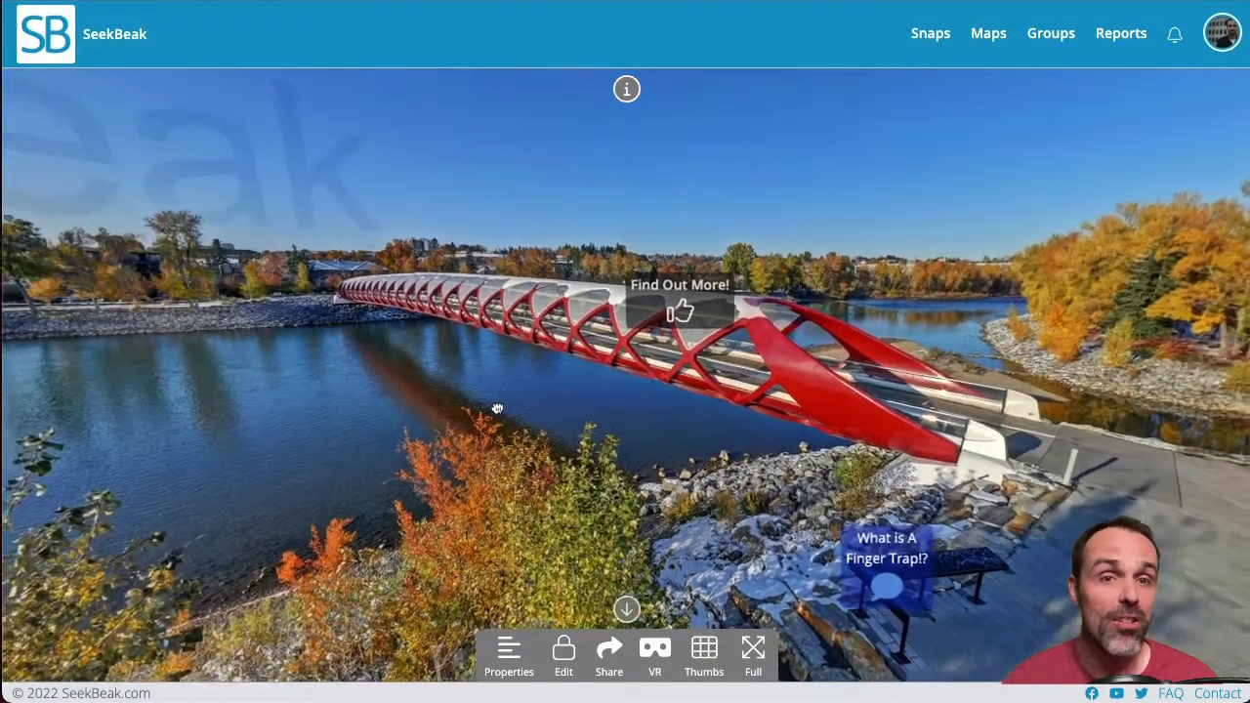